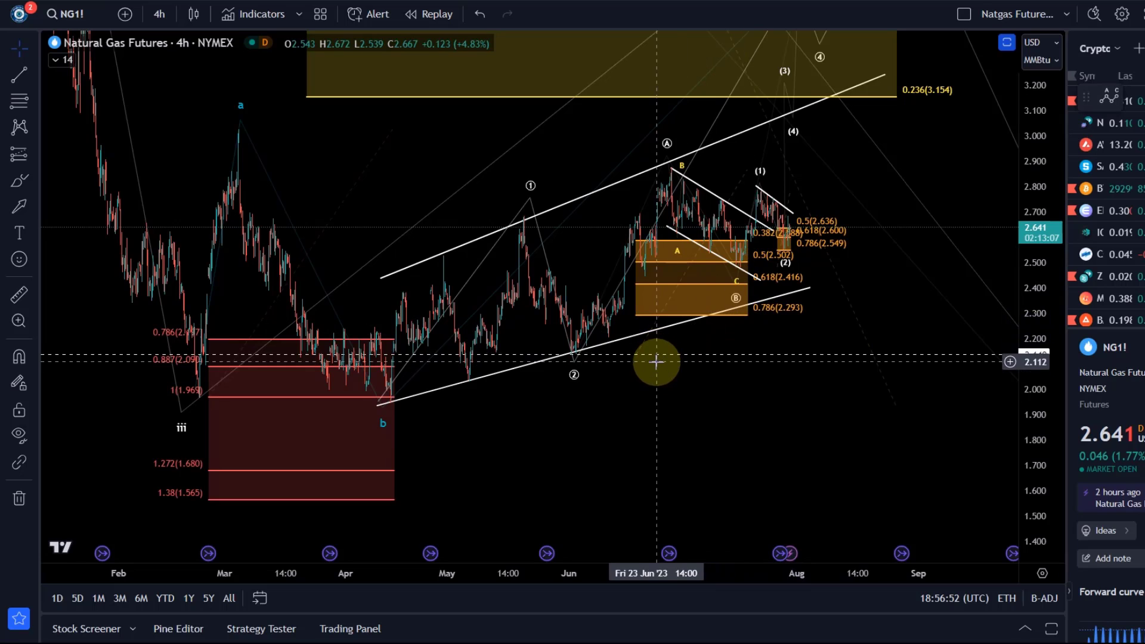
- Sketch a red brush path through the past swings up to the 0.382 zone, then undo it
drag(734, 391, 682, 497)
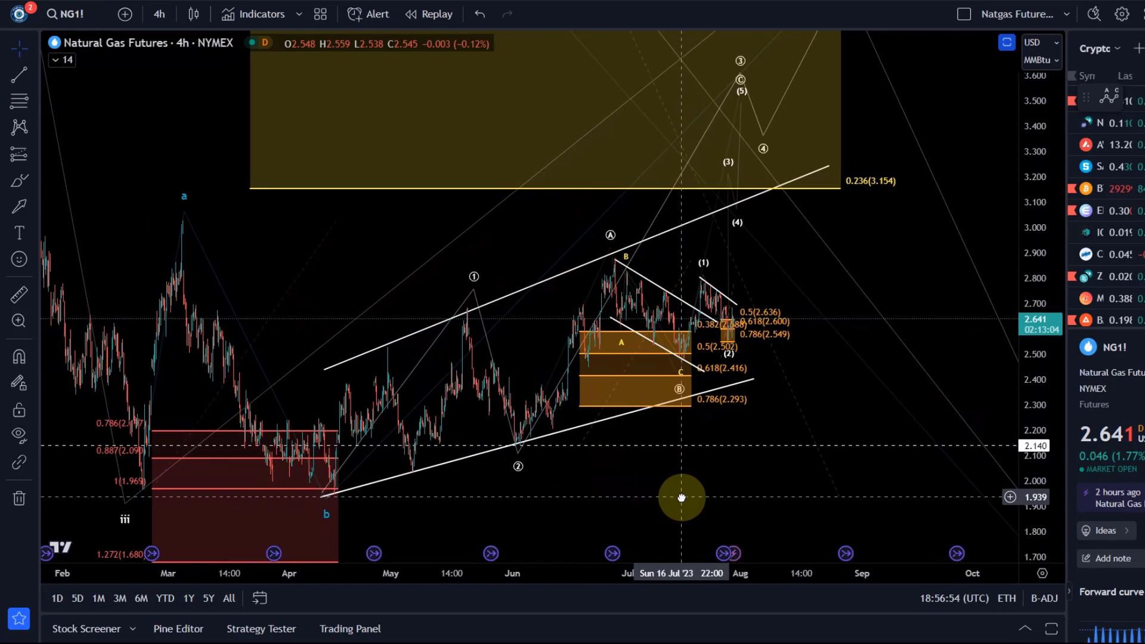
drag(1035, 184, 1032, 340)
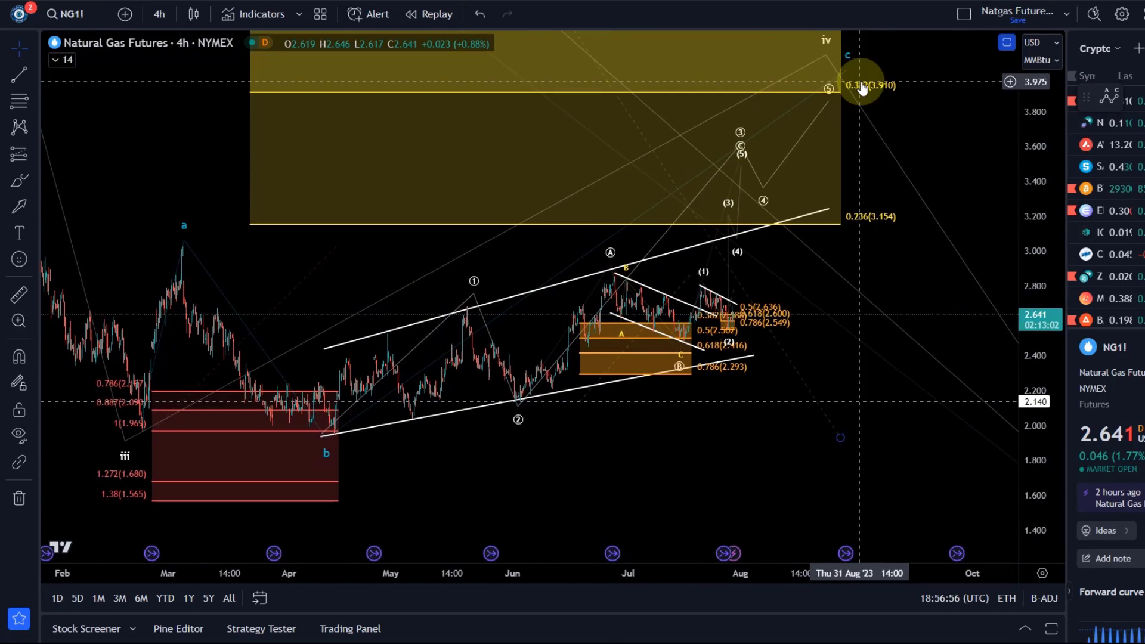
click(20, 127)
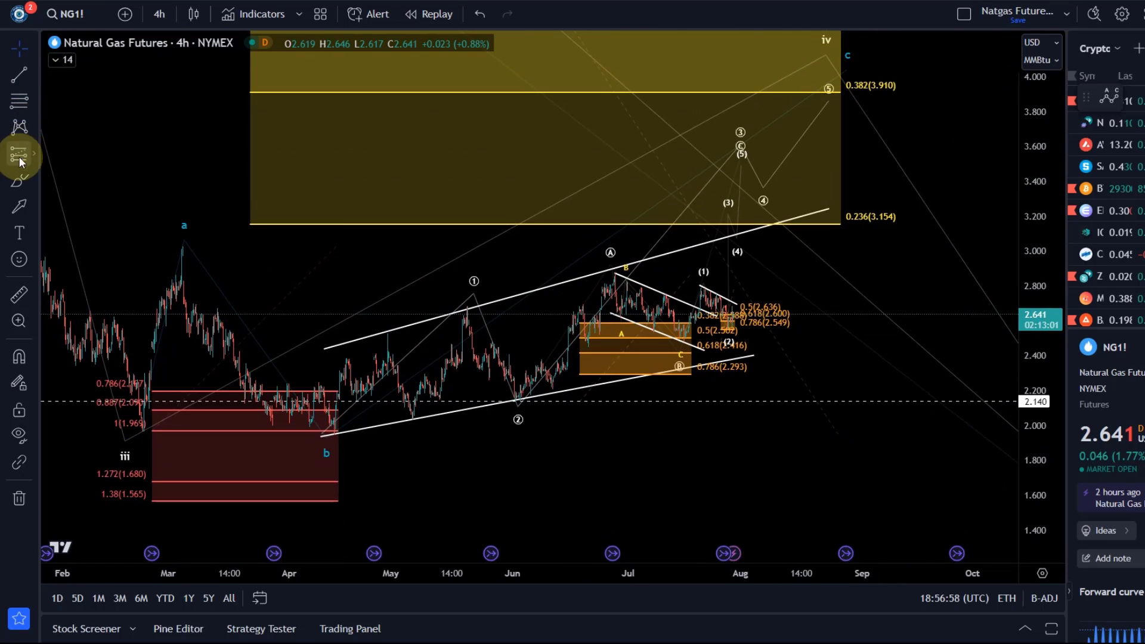
click(154, 421)
mouse_move(156, 431)
mouse_down()
mouse_move(159, 378)
mouse_move(230, 278)
mouse_move(342, 435)
mouse_move(680, 273)
mouse_up()
drag(731, 229, 866, 65)
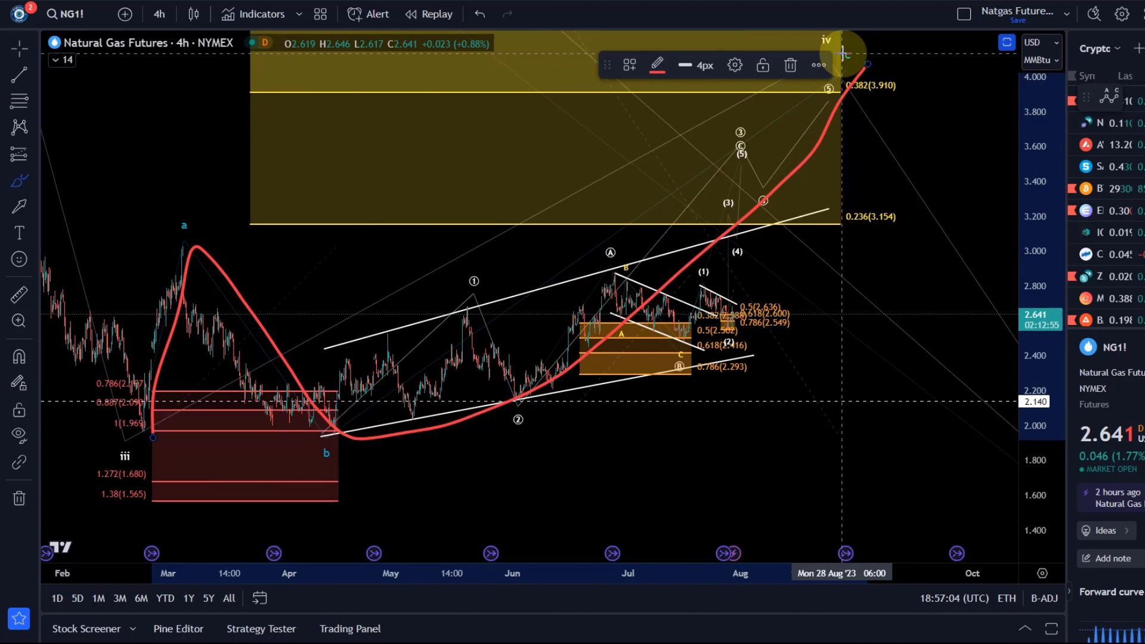
click(480, 23)
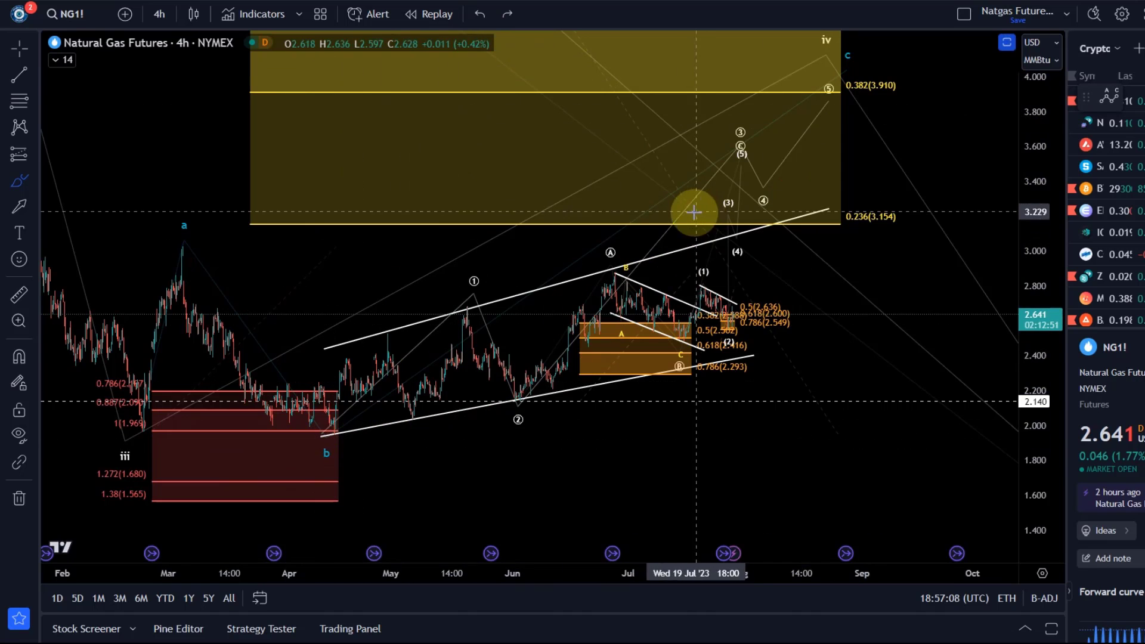
- Redraw the red path from wave b up into the upper Fib zone, then undo it
drag(1050, 435, 1009, 366)
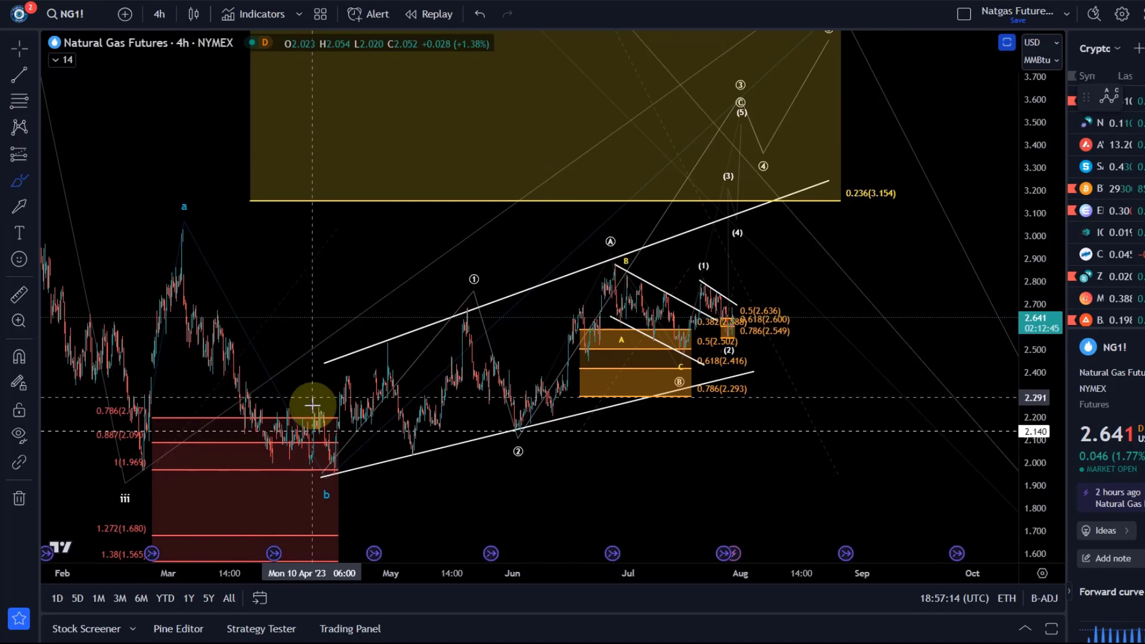
mouse_move(320, 477)
mouse_down()
mouse_move(414, 401)
mouse_move(466, 305)
mouse_move(512, 421)
mouse_up()
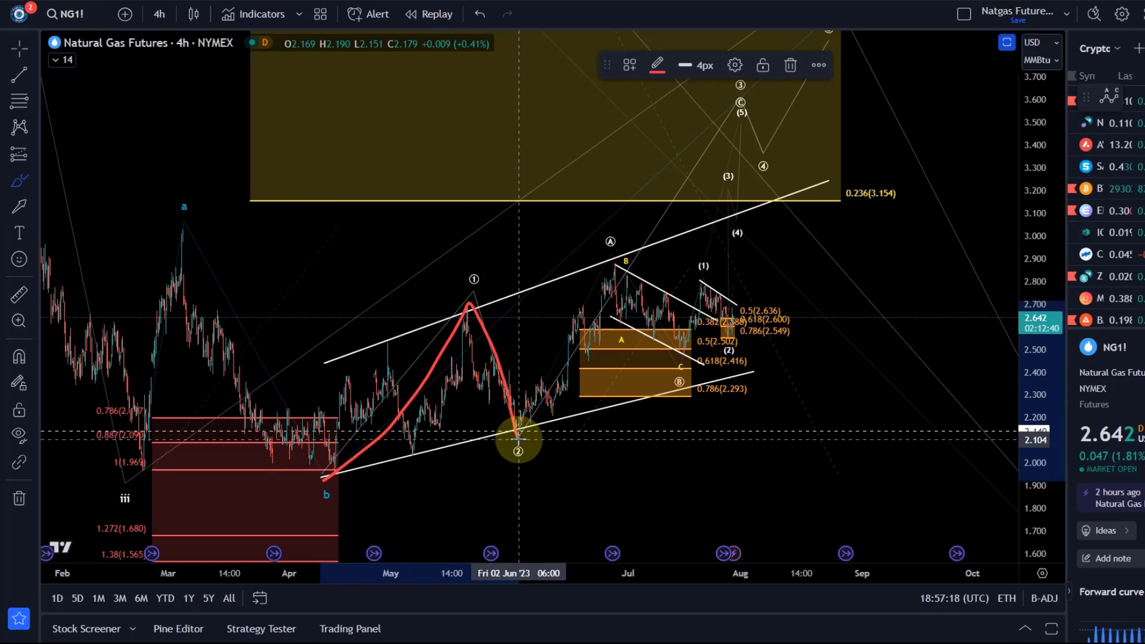
mouse_move(518, 438)
mouse_down()
mouse_move(618, 383)
mouse_move(753, 94)
mouse_move(764, 179)
mouse_move(799, 148)
mouse_move(850, 43)
mouse_up()
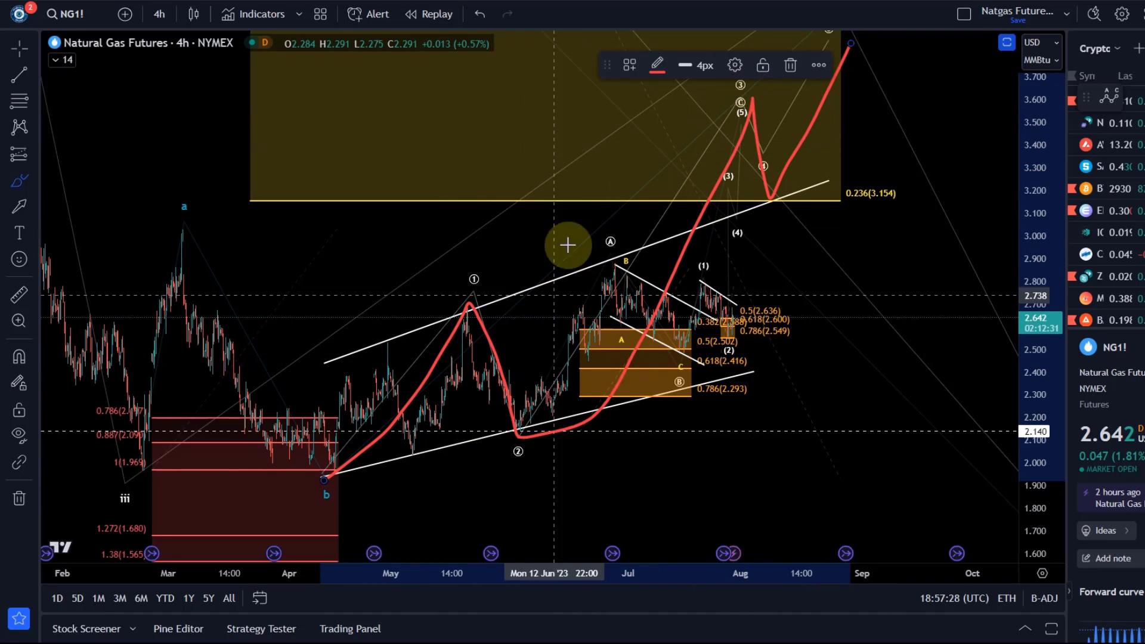
click(478, 15)
- Nudge the projected path's top endpoint slightly lower, keeping it inside the upper Fib zone
drag(542, 184, 401, 230)
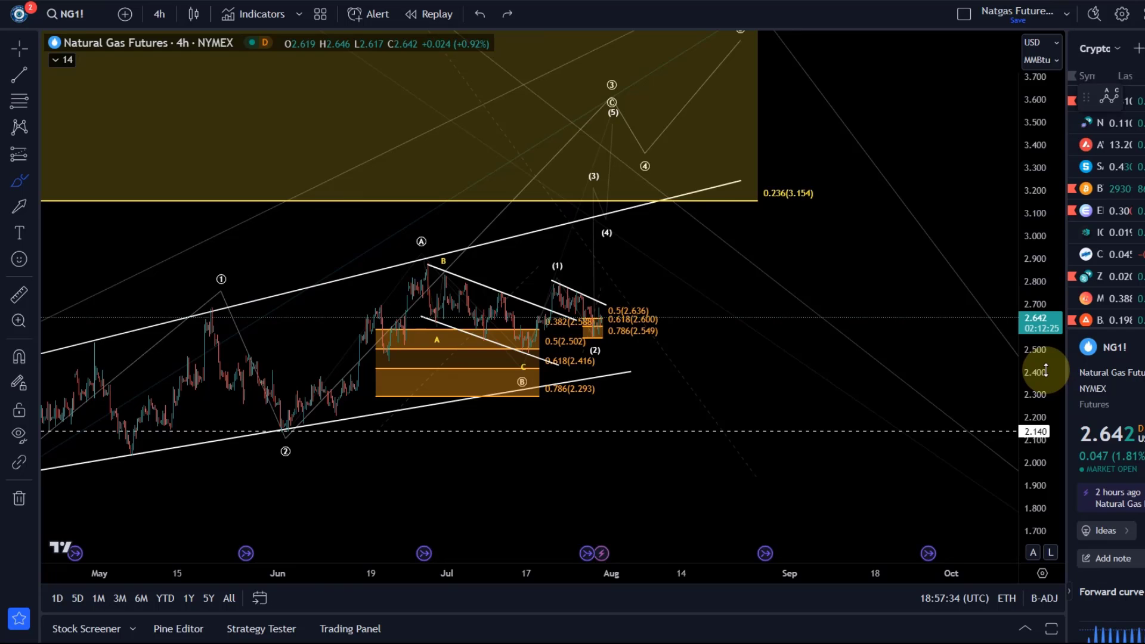
drag(788, 231, 817, 295)
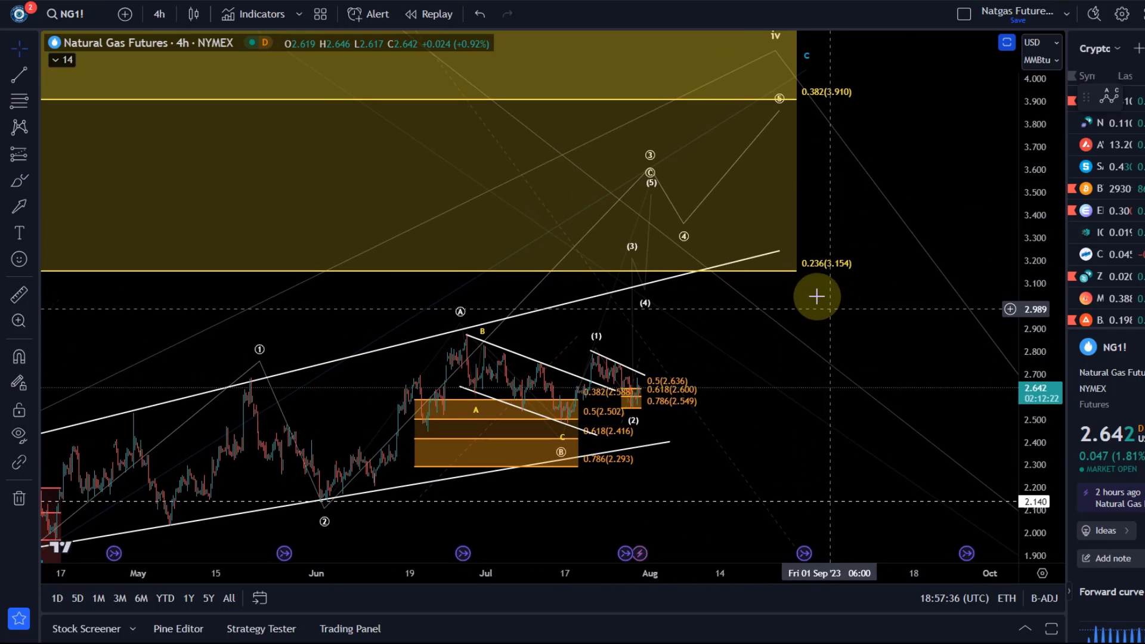
drag(803, 66, 778, 77)
drag(722, 350, 890, 351)
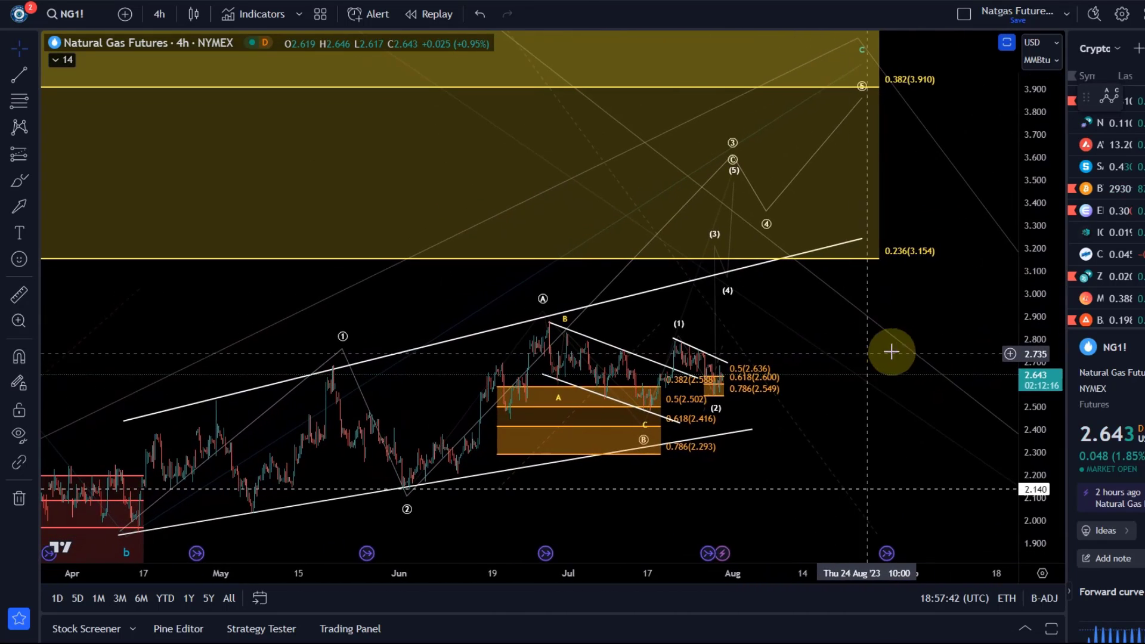
drag(1052, 388, 1017, 286)
drag(817, 304, 803, 282)
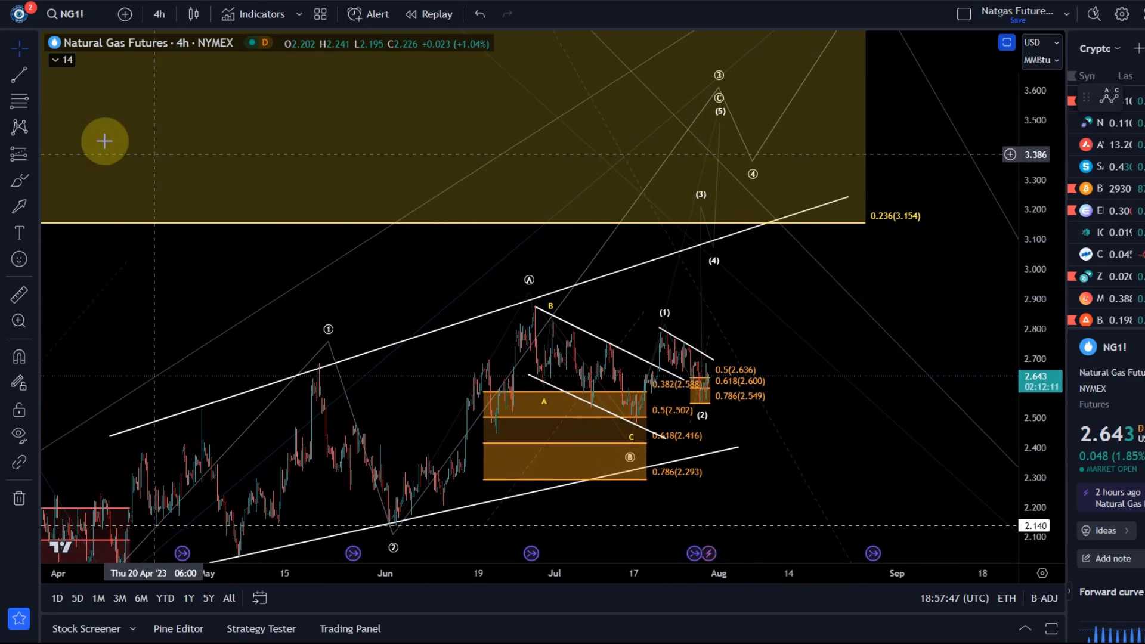
click(18, 177)
mouse_move(399, 531)
mouse_down()
mouse_move(531, 314)
mouse_move(625, 422)
mouse_move(659, 378)
mouse_move(706, 197)
mouse_move(750, 132)
mouse_up()
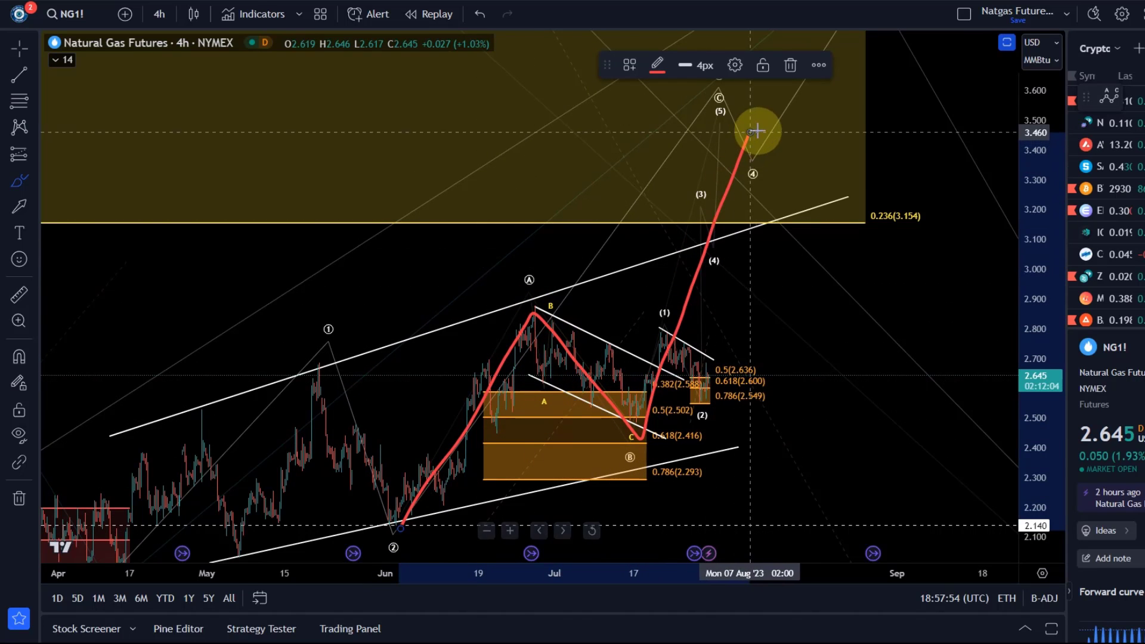
click(477, 14)
scroll(690, 205, up, 3)
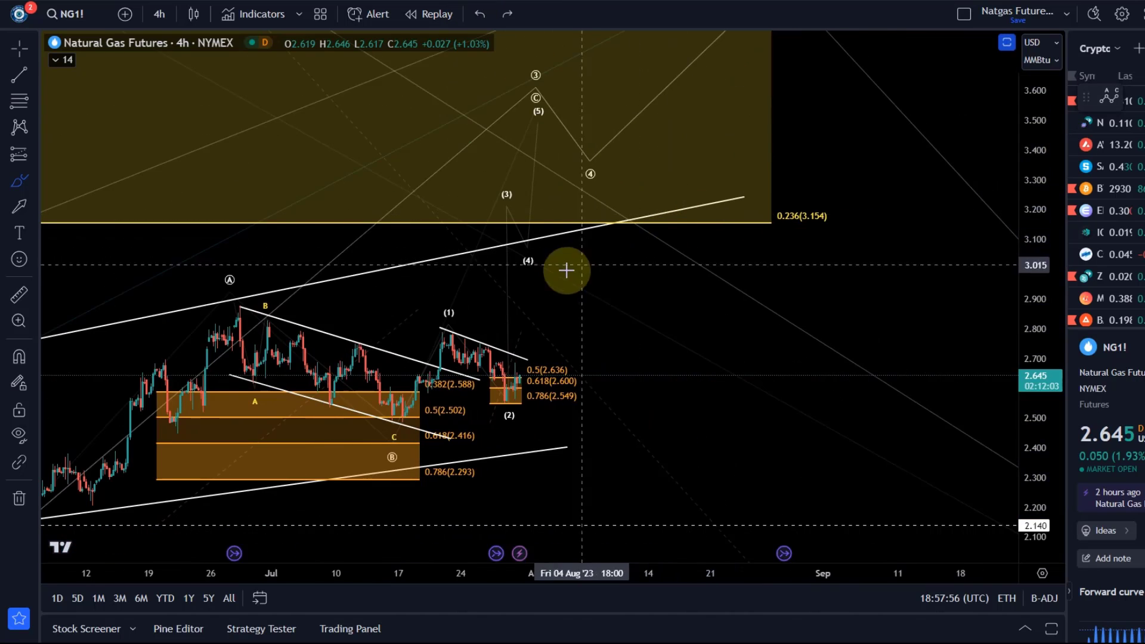
drag(575, 303, 754, 243)
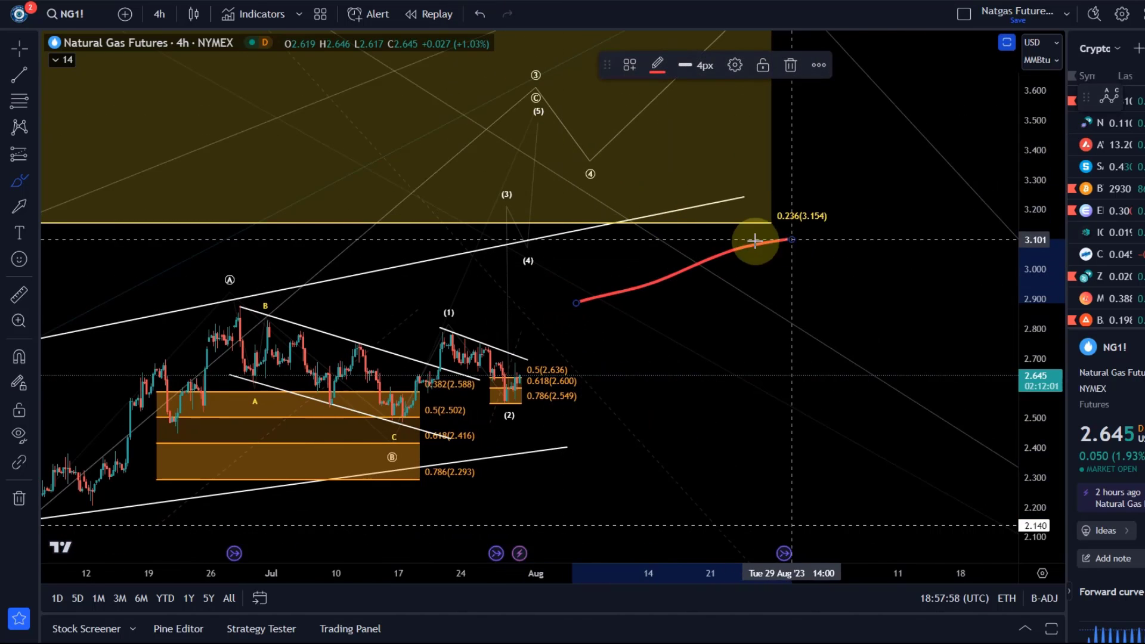
click(478, 15)
drag(582, 324, 904, 243)
- Inspect the ABC correction and (1)–(4) impulse wave drawings, then widen the price range
drag(1042, 279, 1045, 65)
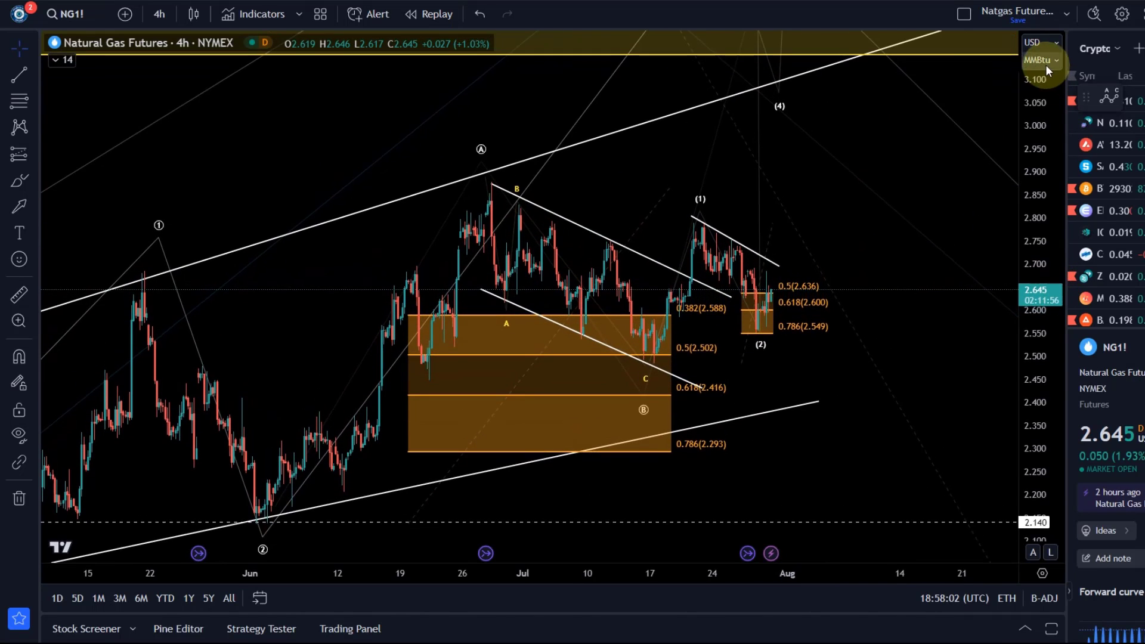
drag(858, 210, 822, 236)
click(453, 222)
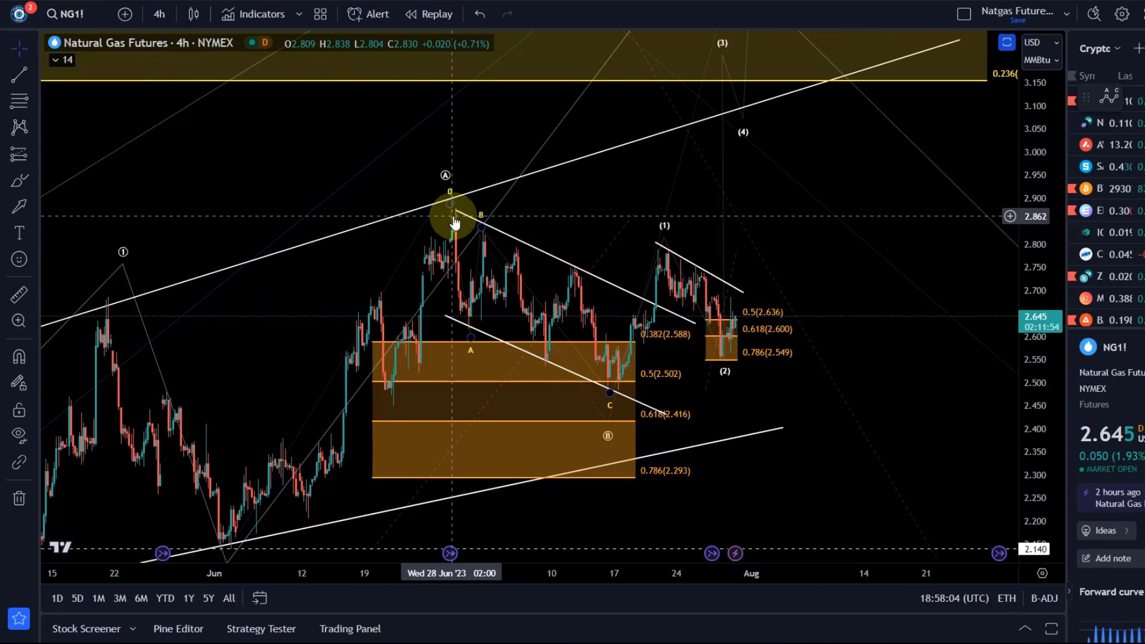
click(579, 372)
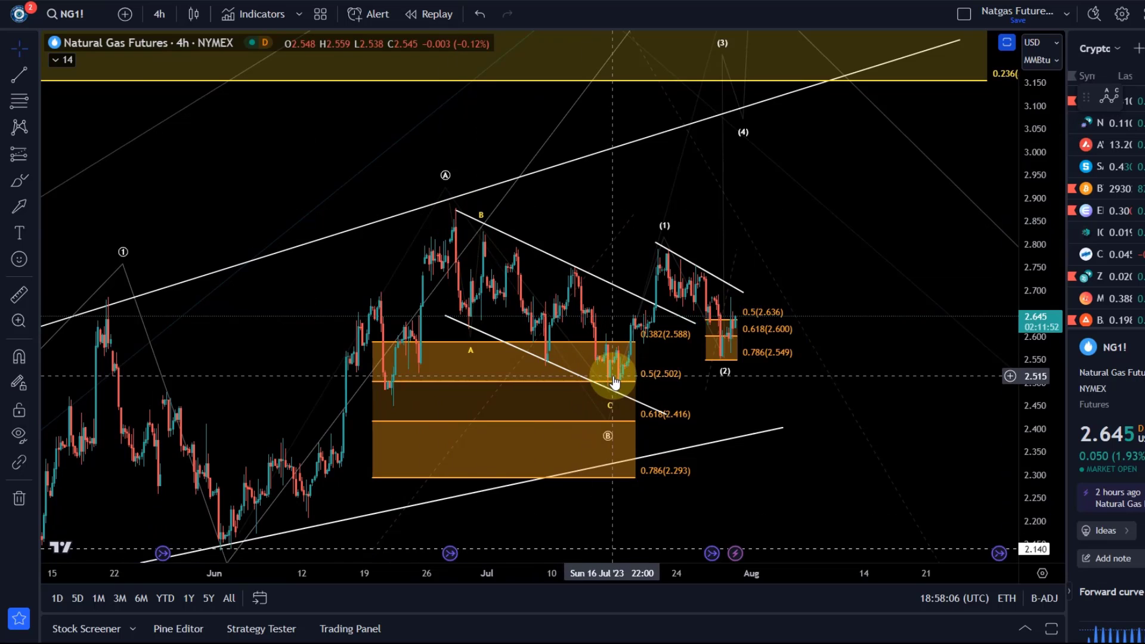
click(735, 89)
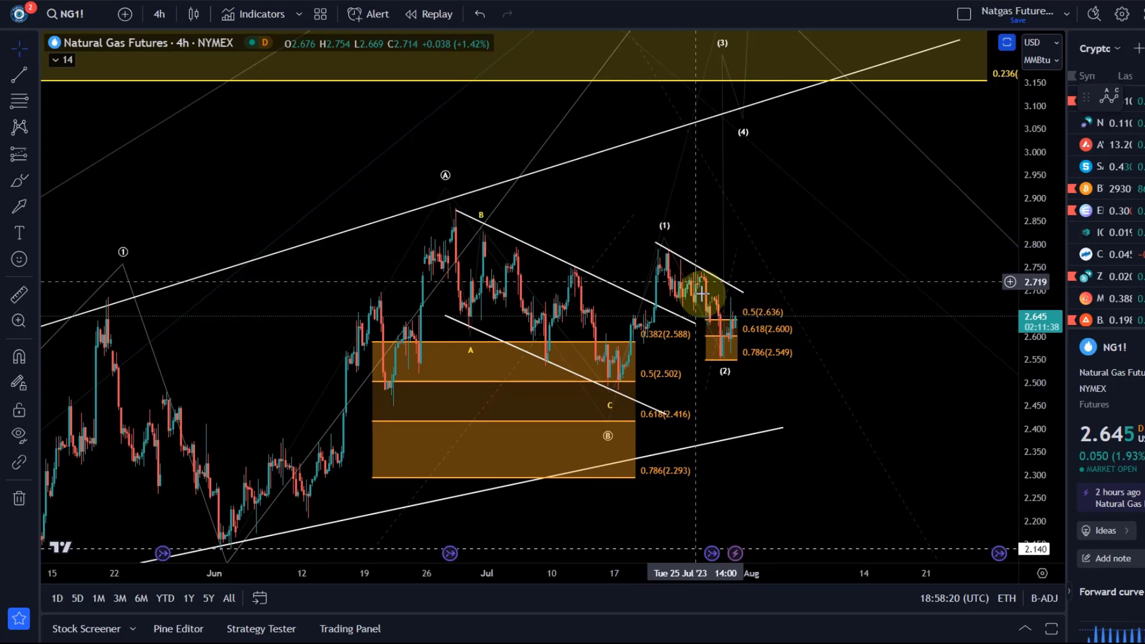
drag(826, 173, 794, 279)
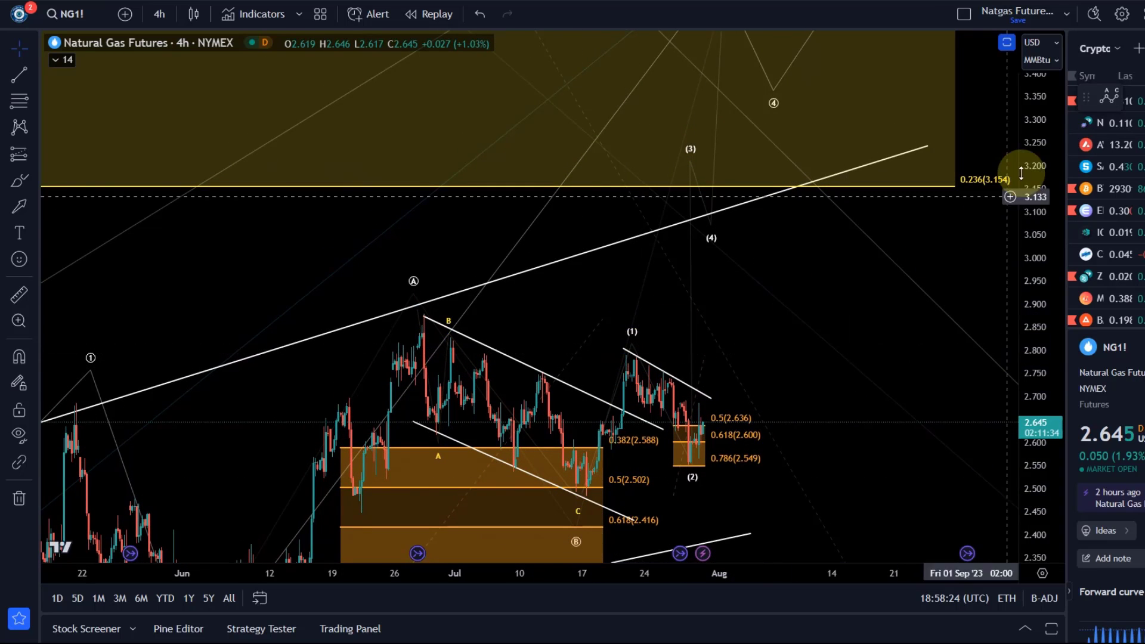
drag(1017, 153, 863, 329)
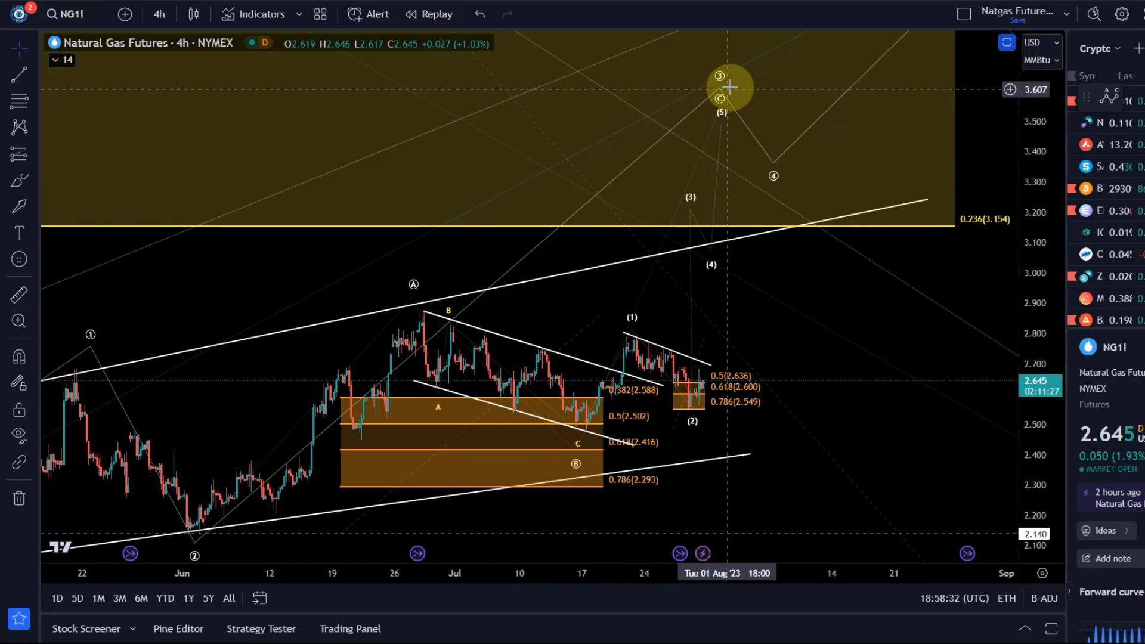
- Draw a trend-based Fib extension from the June 1 low, then delete it
click(30, 107)
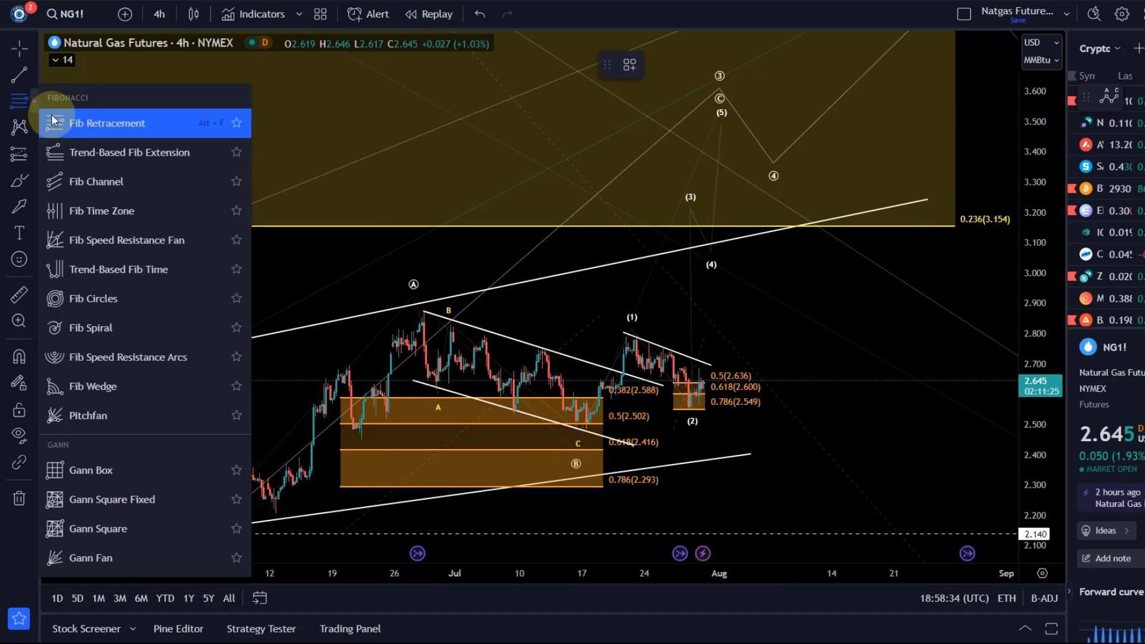
click(83, 153)
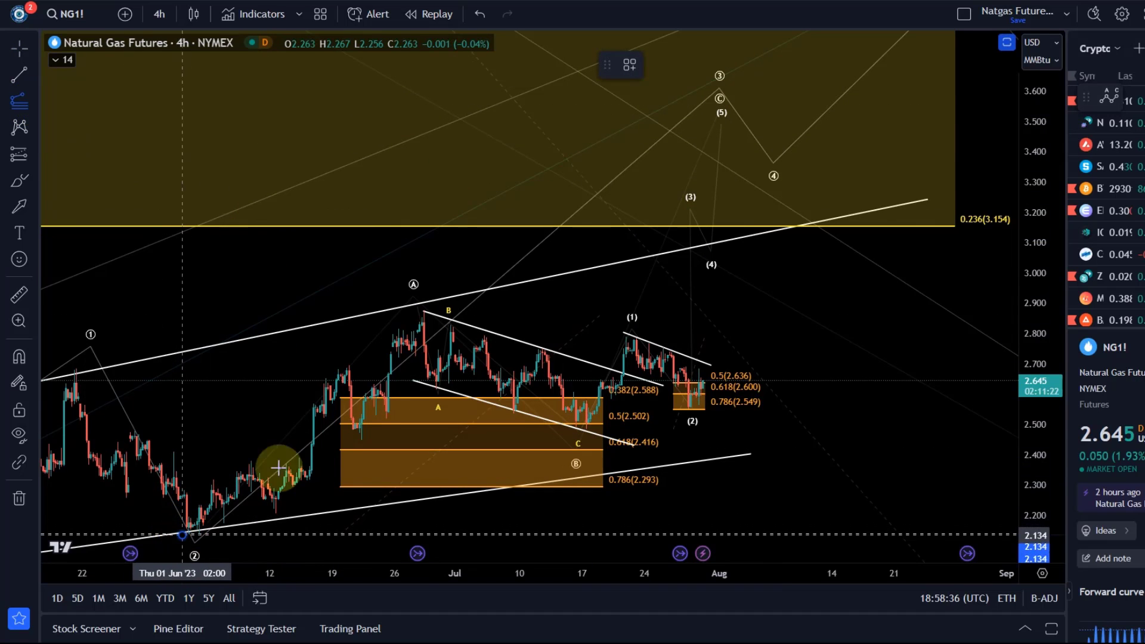
drag(278, 468, 388, 311)
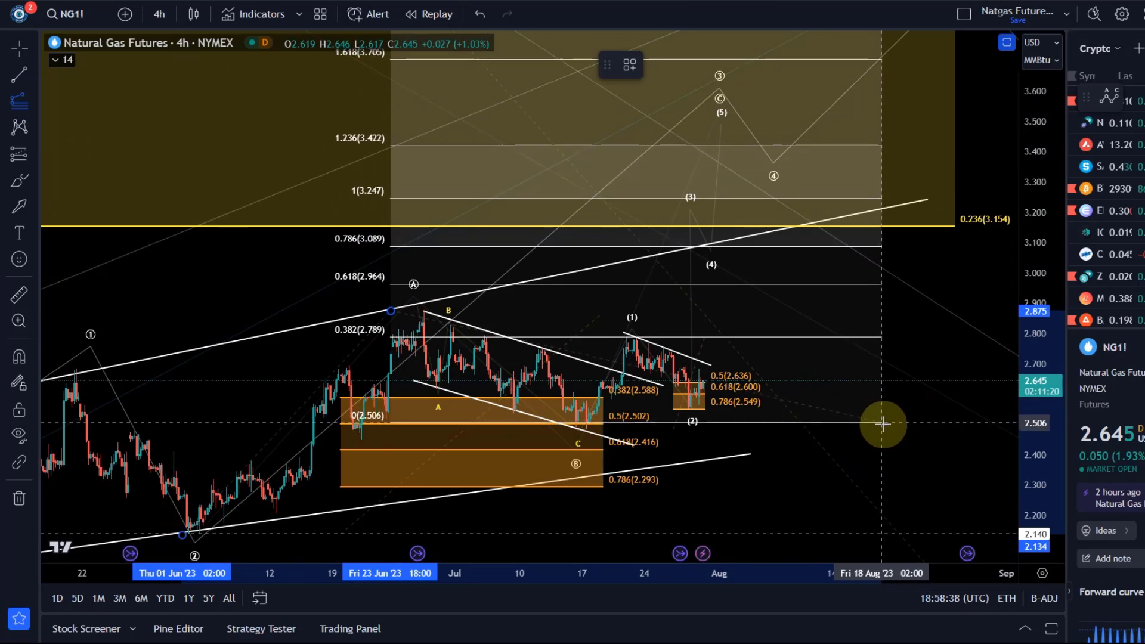
click(884, 432)
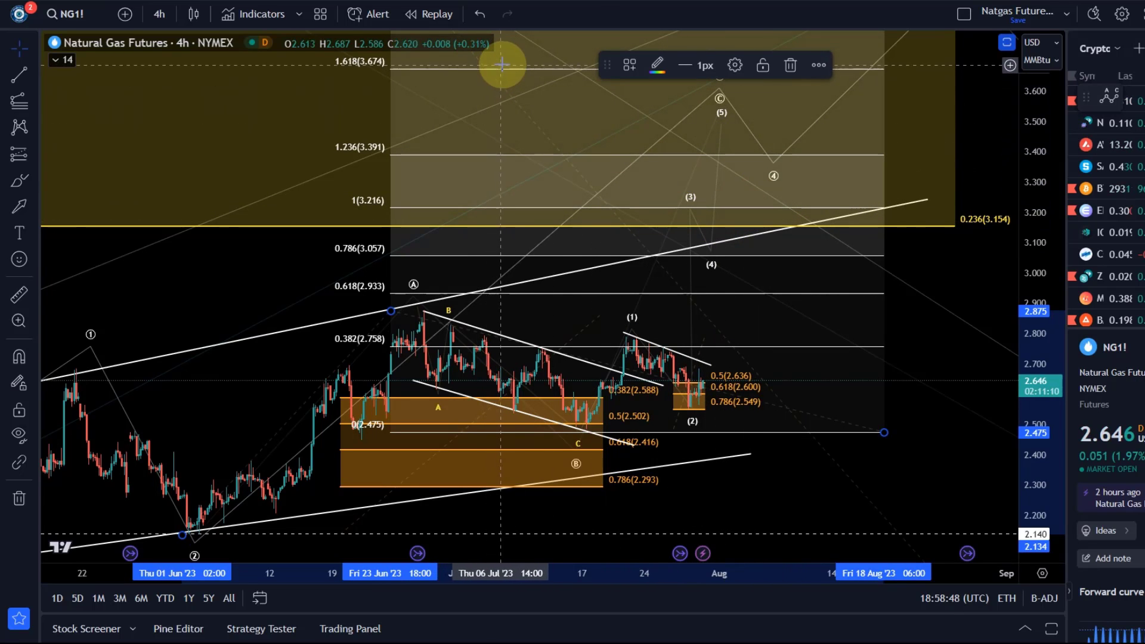
key(Delete)
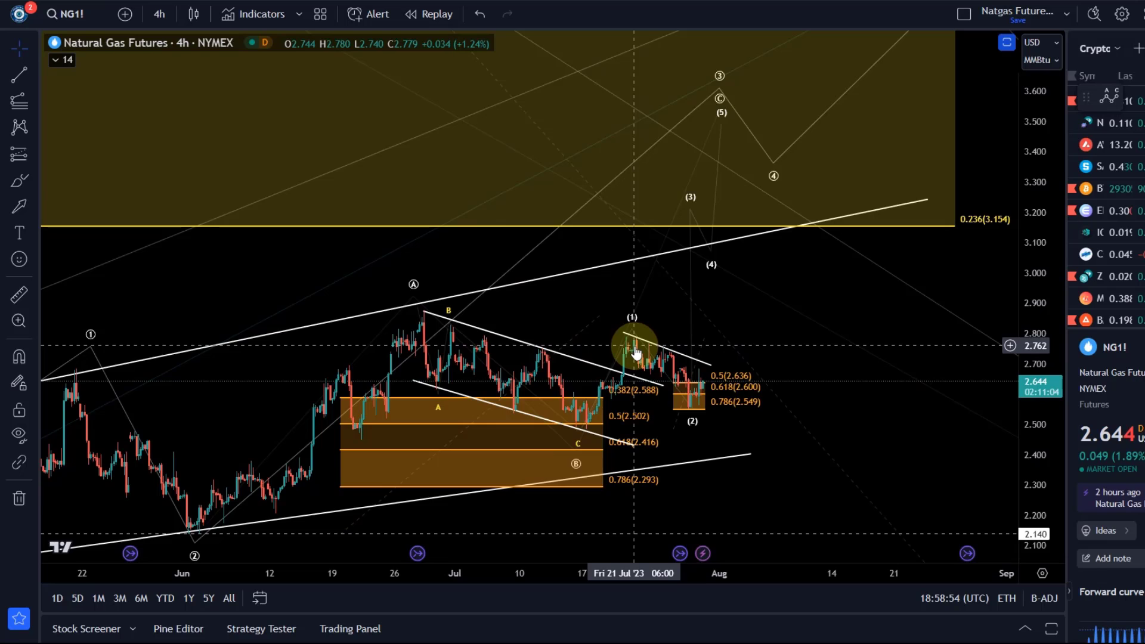
- Zoom in on the recent July waves and deselect the wave drawing
scroll(635, 352, up, 3)
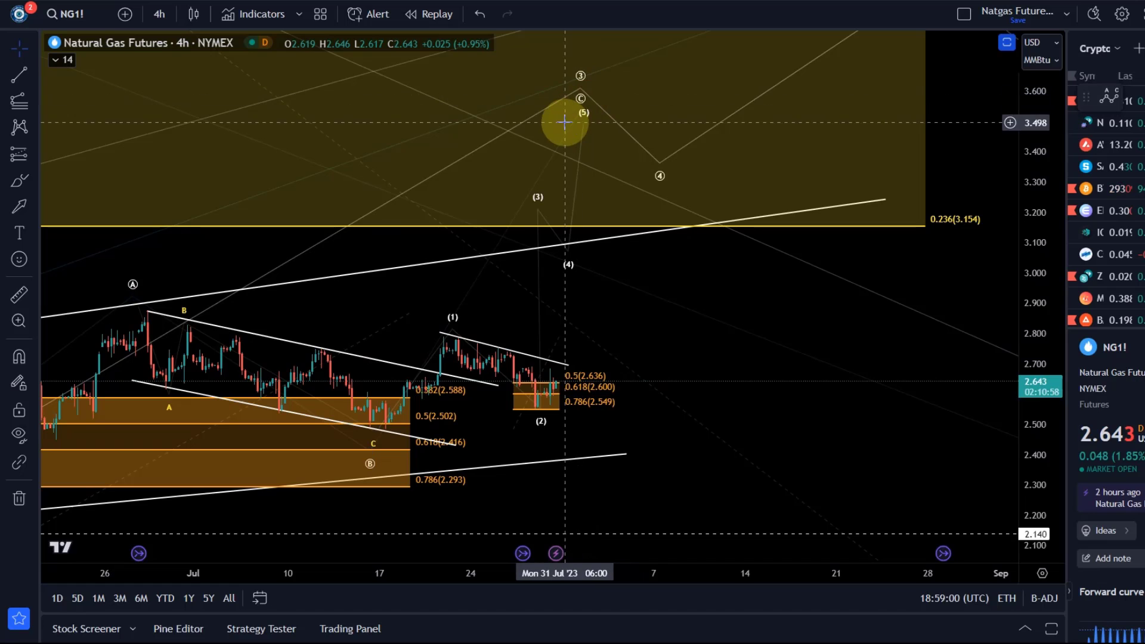
scroll(478, 288, up, 3)
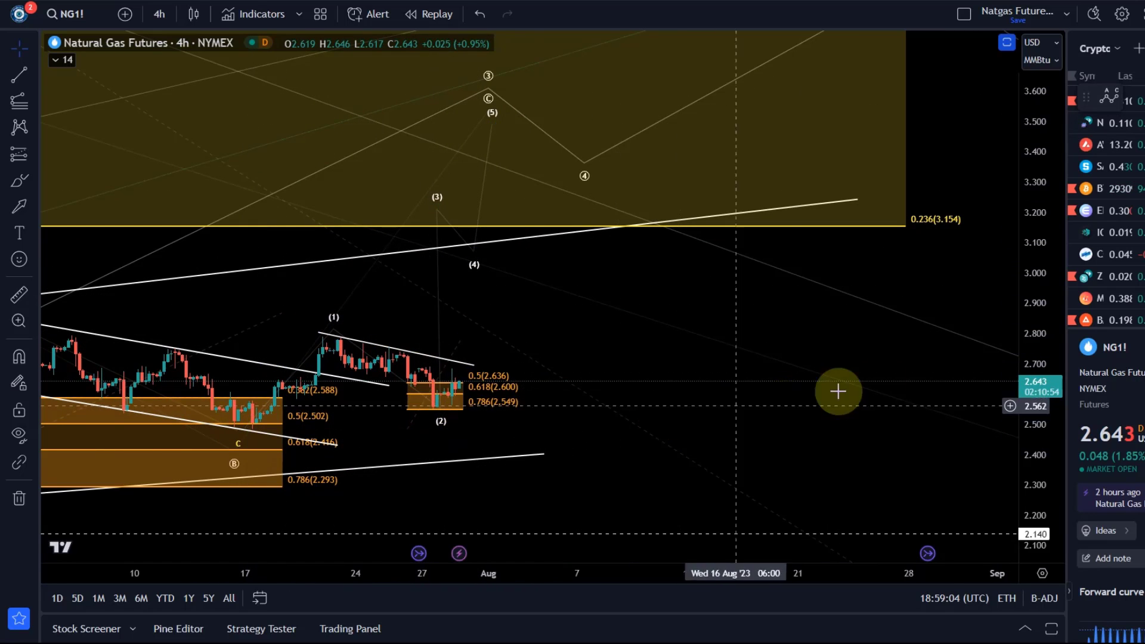
drag(1040, 411, 1035, 256)
drag(710, 376, 913, 199)
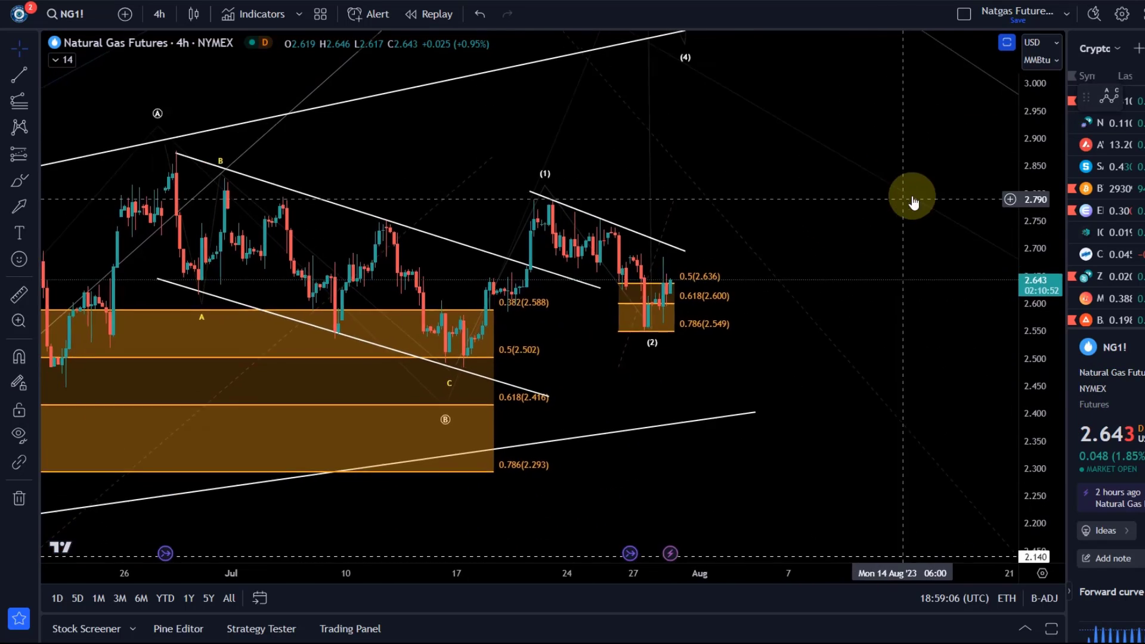
scroll(621, 352, up, 3)
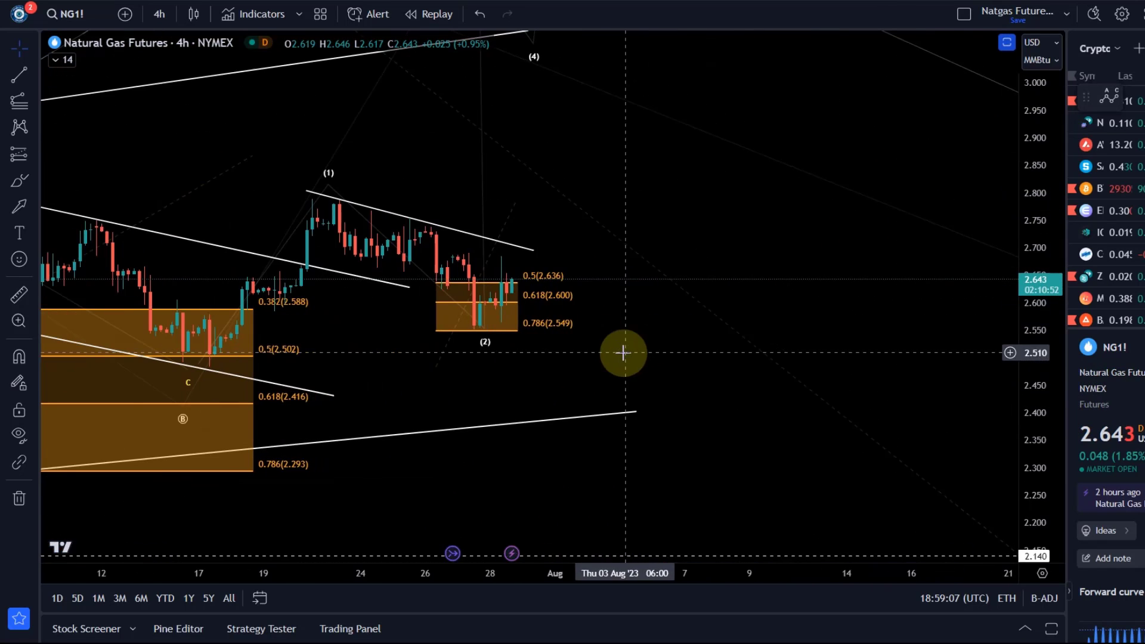
click(493, 324)
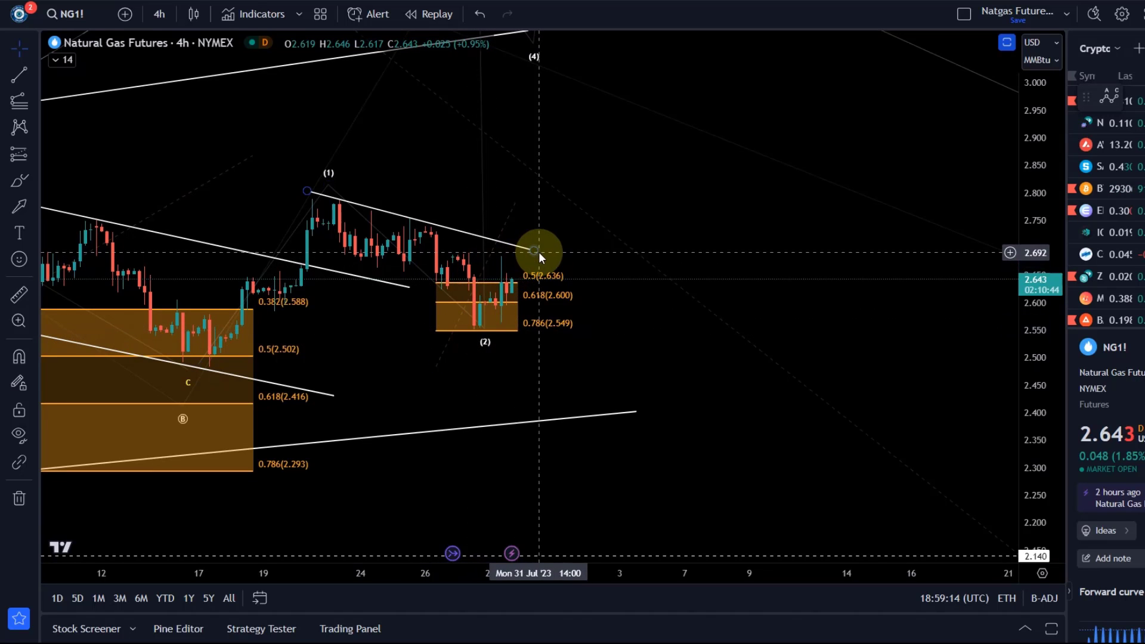
- Shift projected wave points (3), (4) and (5) later in time
drag(668, 147, 674, 242)
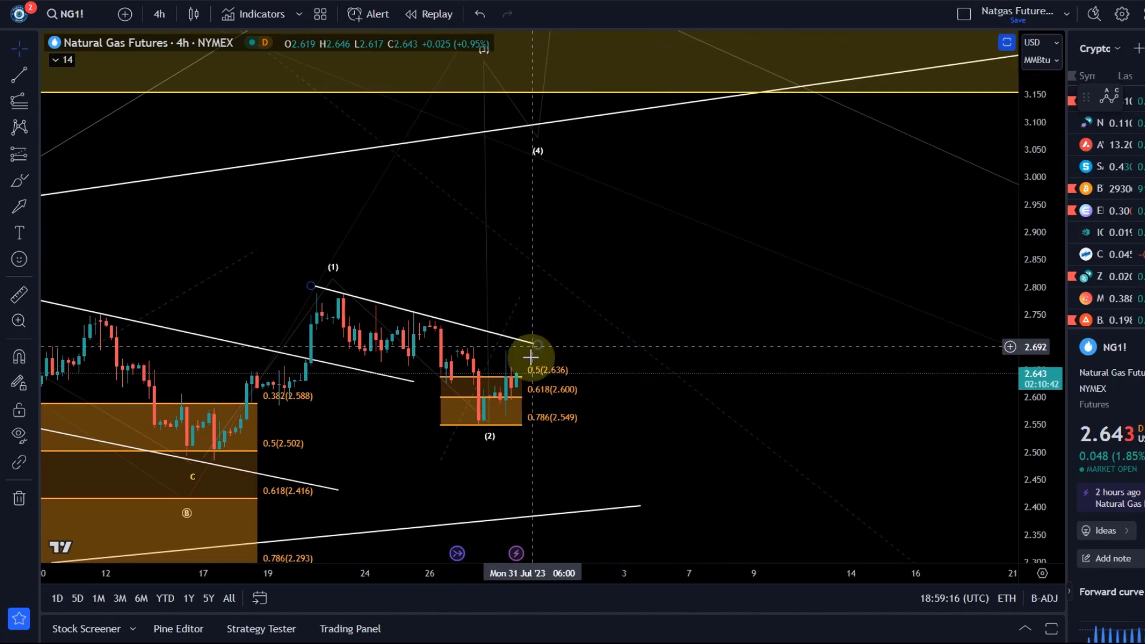
drag(573, 165, 594, 252)
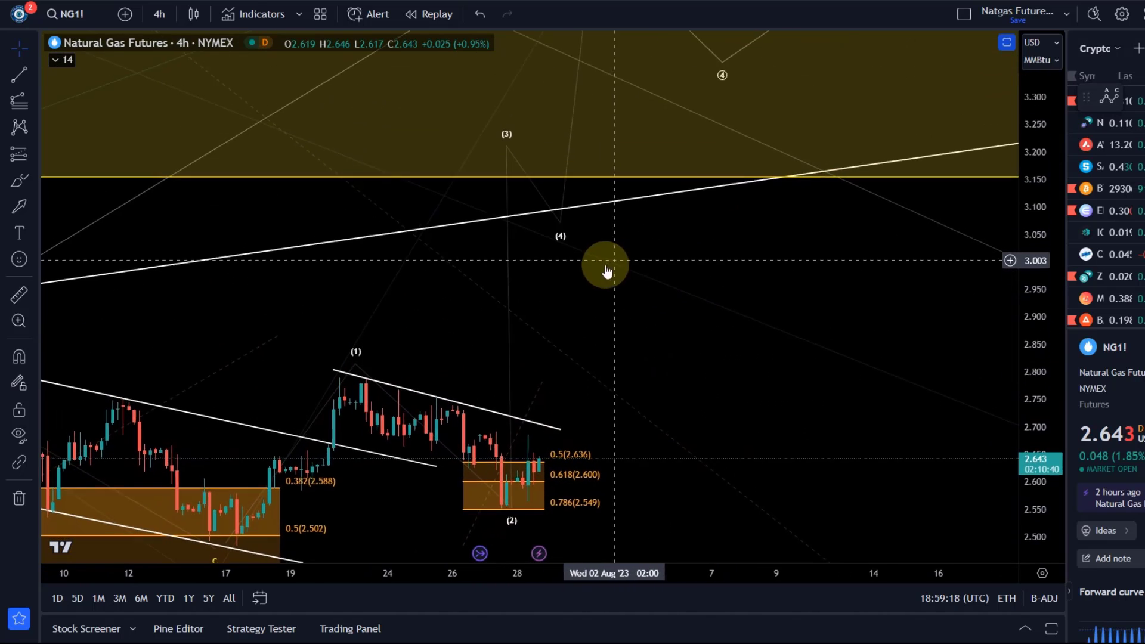
drag(506, 150, 549, 151)
mouse_move(557, 230)
mouse_down()
mouse_move(573, 225)
mouse_move(628, 322)
mouse_move(678, 243)
mouse_move(629, 301)
mouse_up()
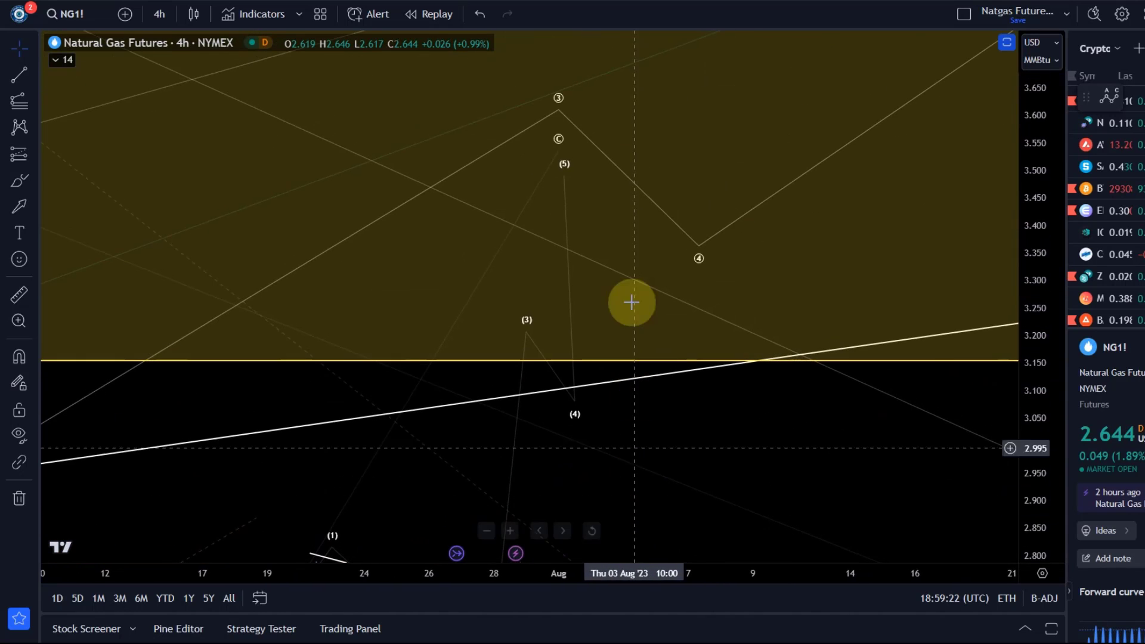
mouse_move(564, 177)
mouse_down()
mouse_move(580, 177)
mouse_move(567, 153)
mouse_move(590, 105)
mouse_up()
drag(709, 405, 830, 46)
drag(564, 374, 606, 304)
click(608, 309)
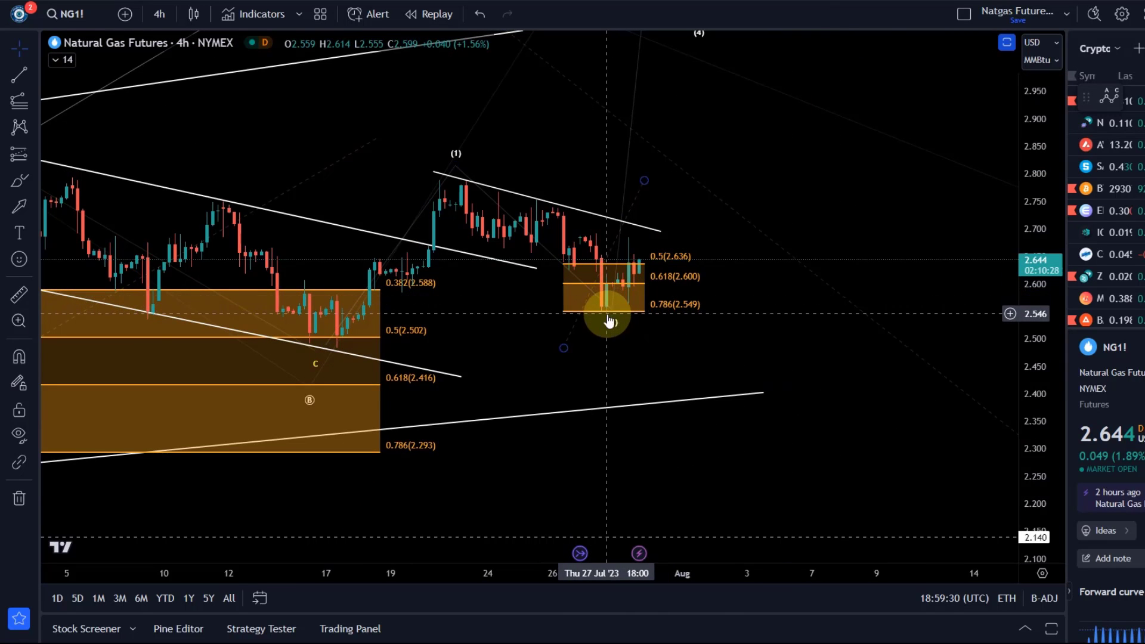
- Align circled wave B with the 0.618 (2.416) Fib level
scroll(557, 288, down, 3)
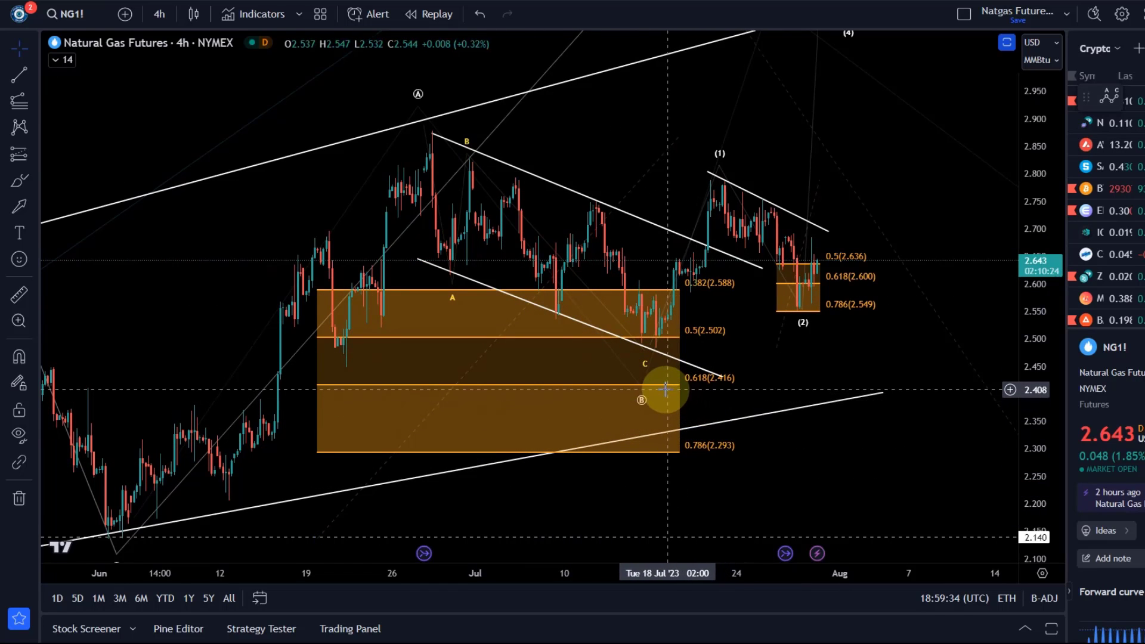
mouse_move(642, 408)
mouse_down()
mouse_move(805, 401)
mouse_move(656, 384)
mouse_up()
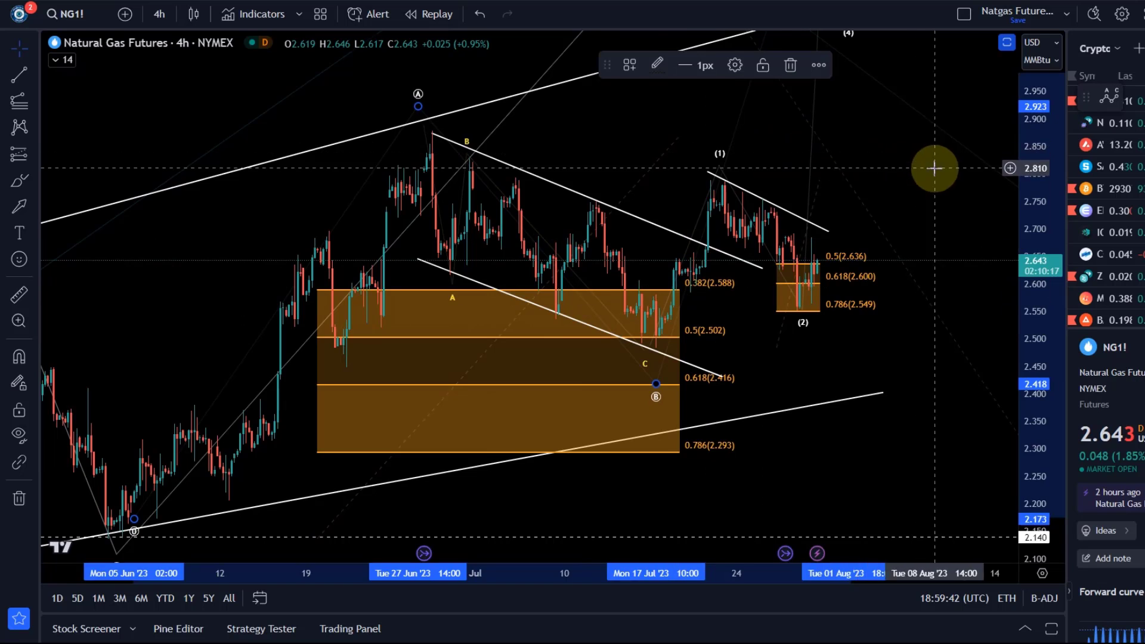
drag(938, 169, 799, 188)
scroll(666, 314, up, 2)
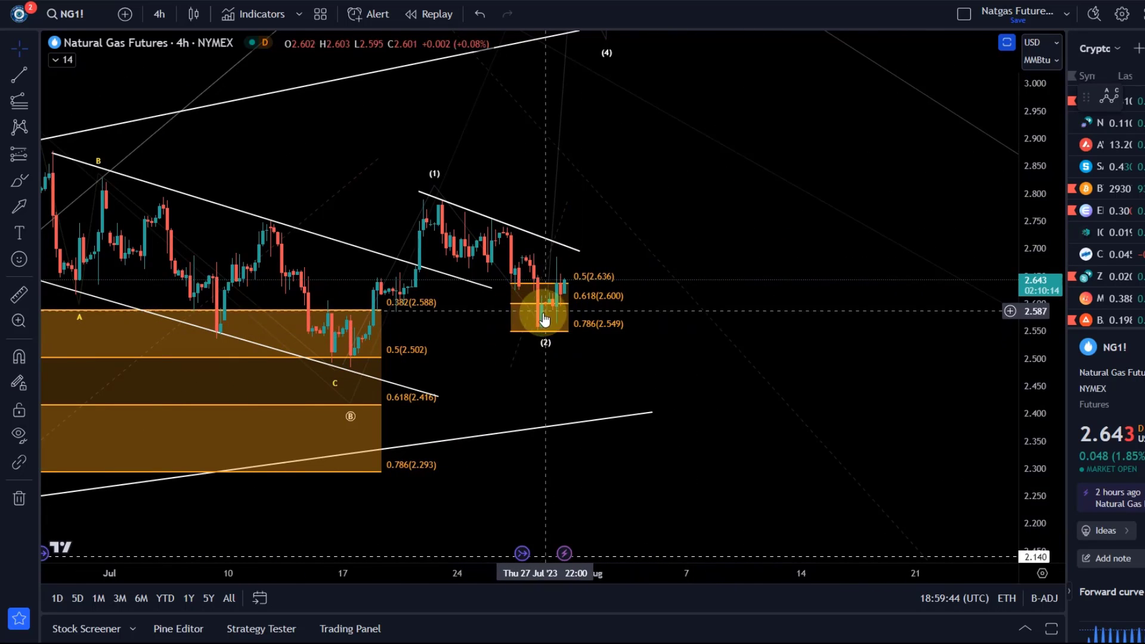
- Raise projected wave point (3) to about 3.20
click(567, 288)
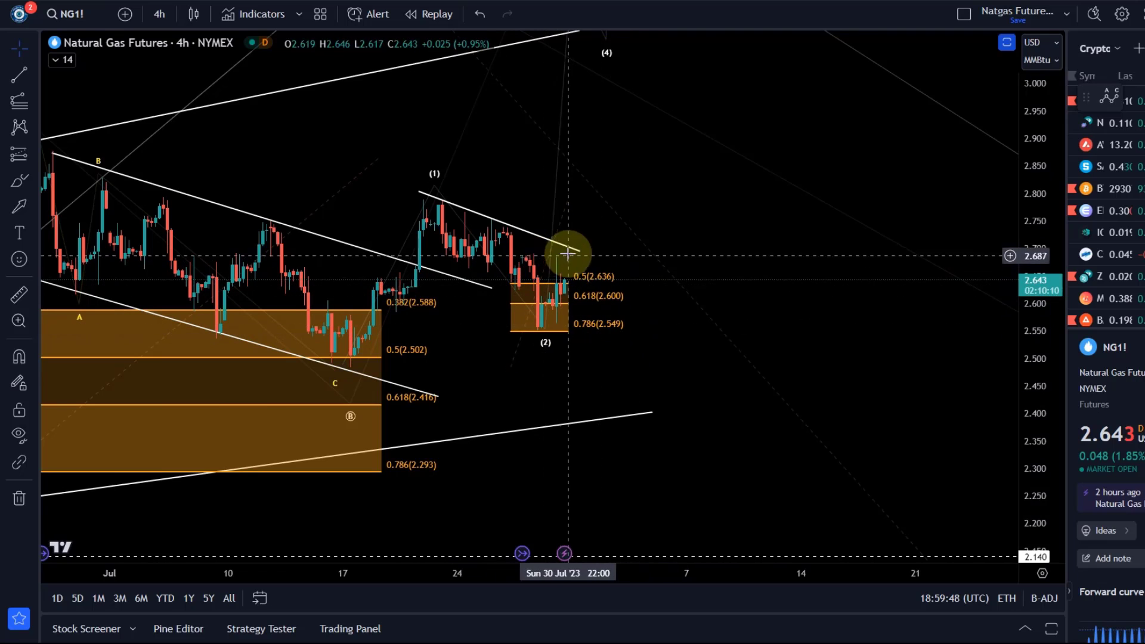
click(583, 266)
click(580, 251)
drag(574, 252, 563, 91)
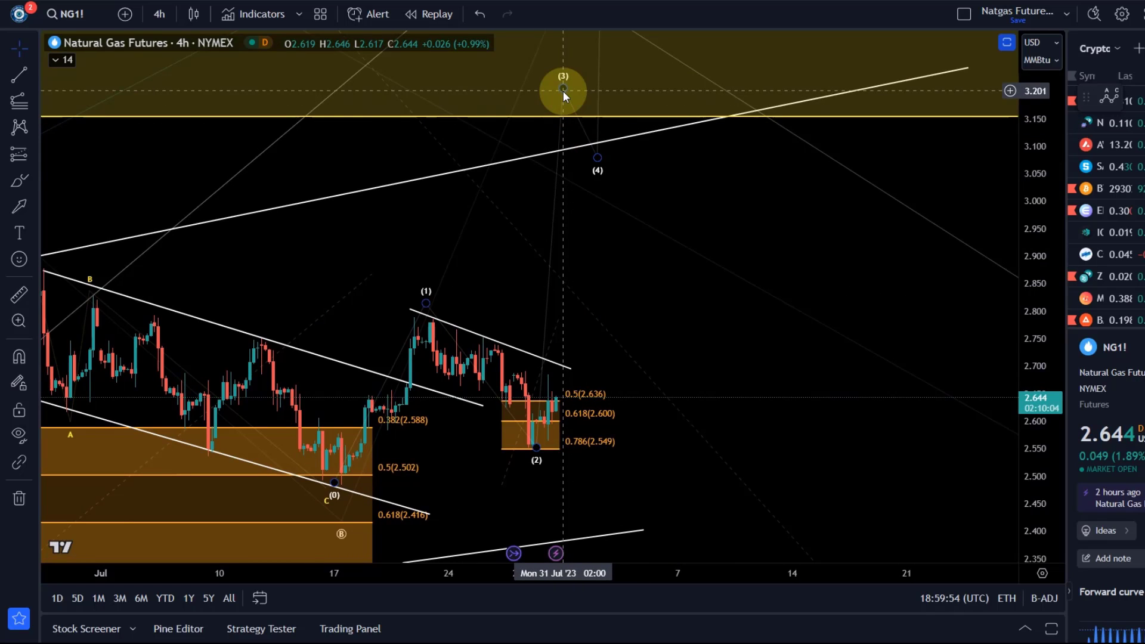
- Draw a trend-based Fib extension from the wave C low through (1) to (2)
click(20, 102)
click(107, 123)
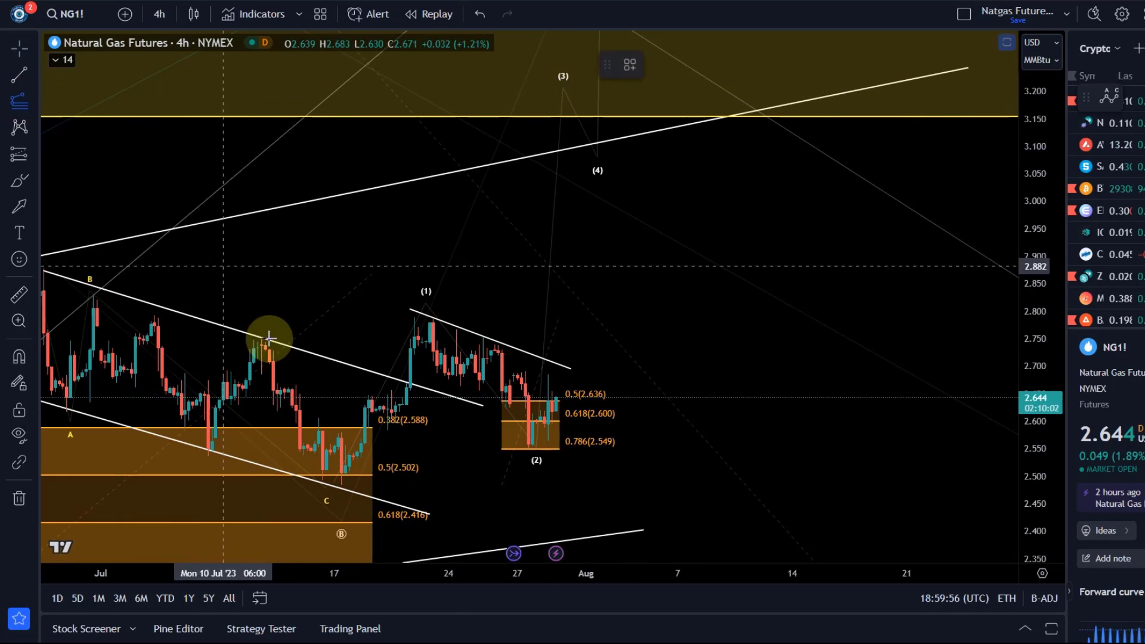
click(323, 484)
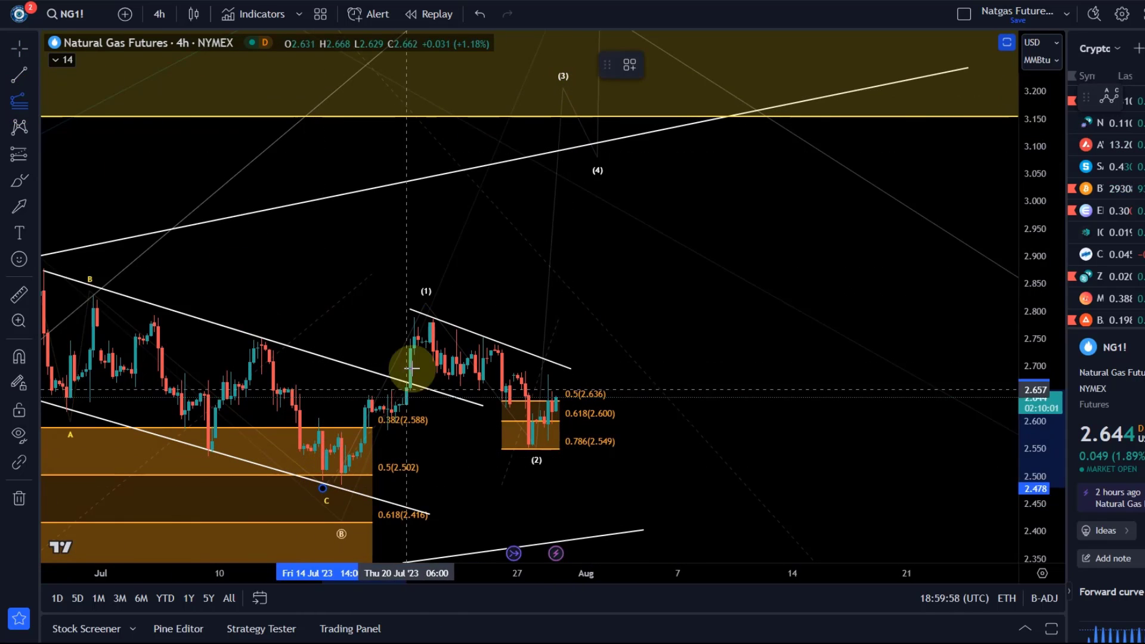
click(395, 320)
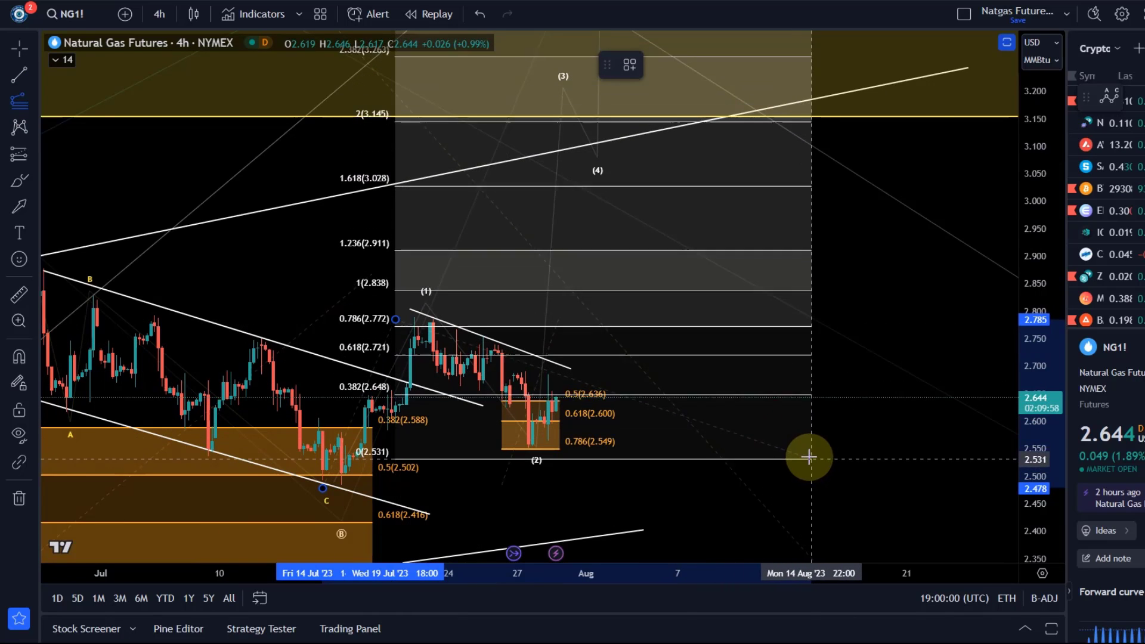
click(803, 448)
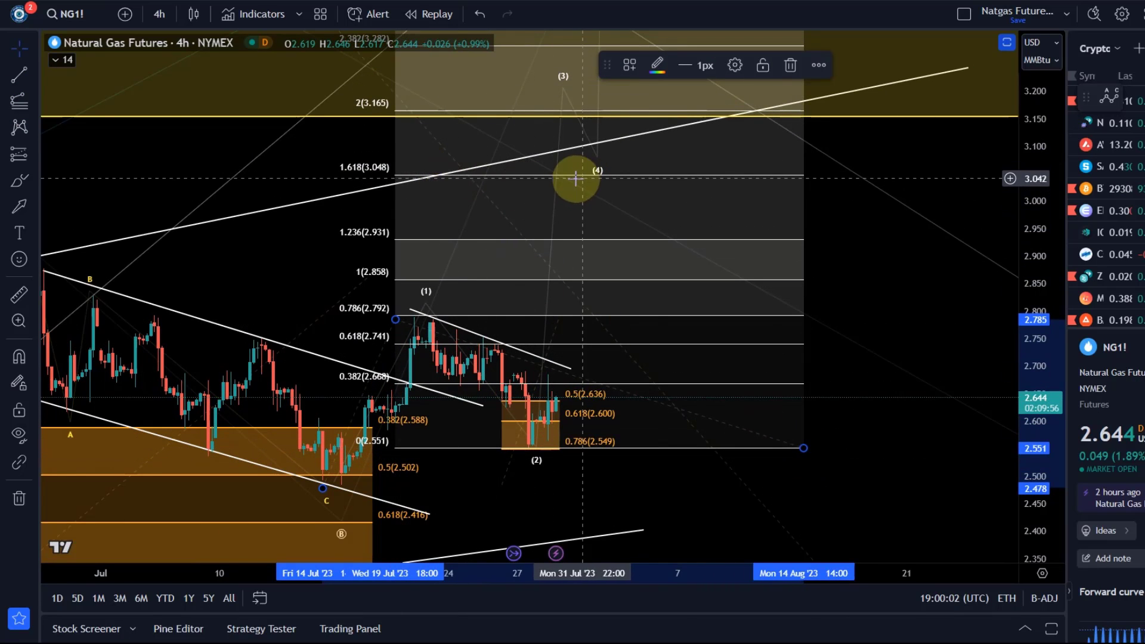
- Lower projected wave (3) to the 1.618 extension near 3.05, then delete the extension
mouse_move(563, 84)
mouse_down()
mouse_move(542, 166)
mouse_move(589, 213)
mouse_up()
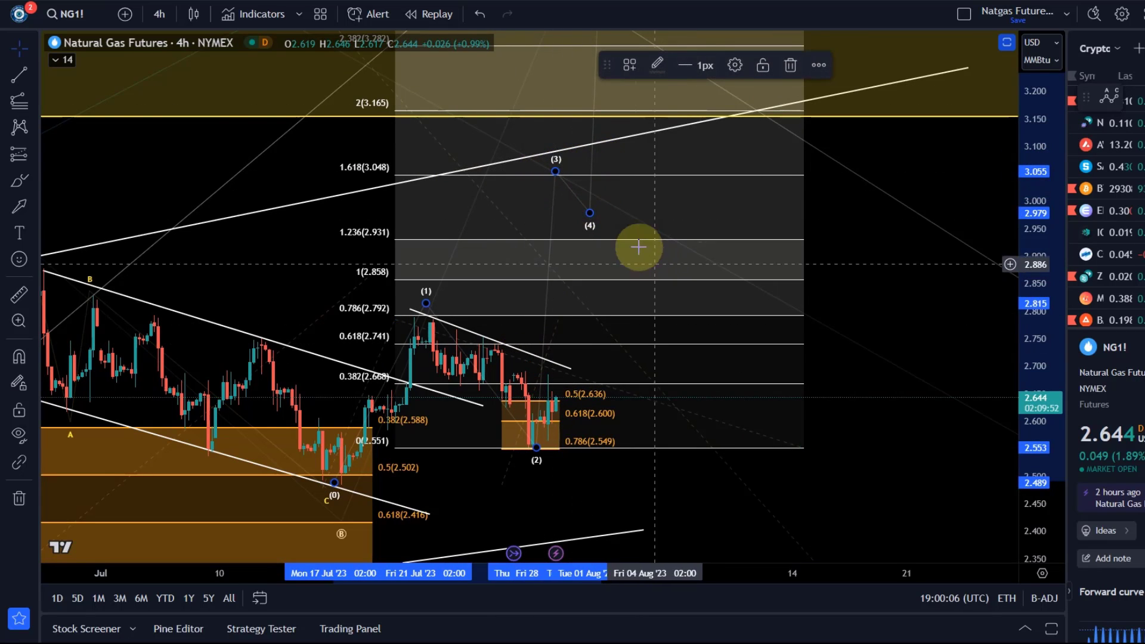
click(536, 470)
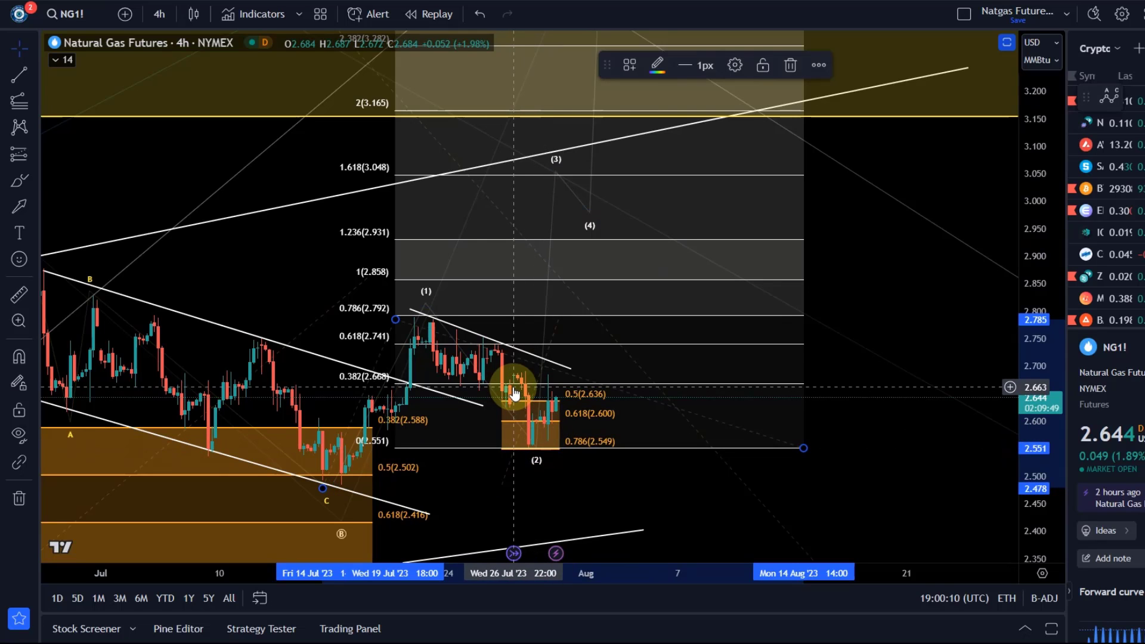
key(Delete)
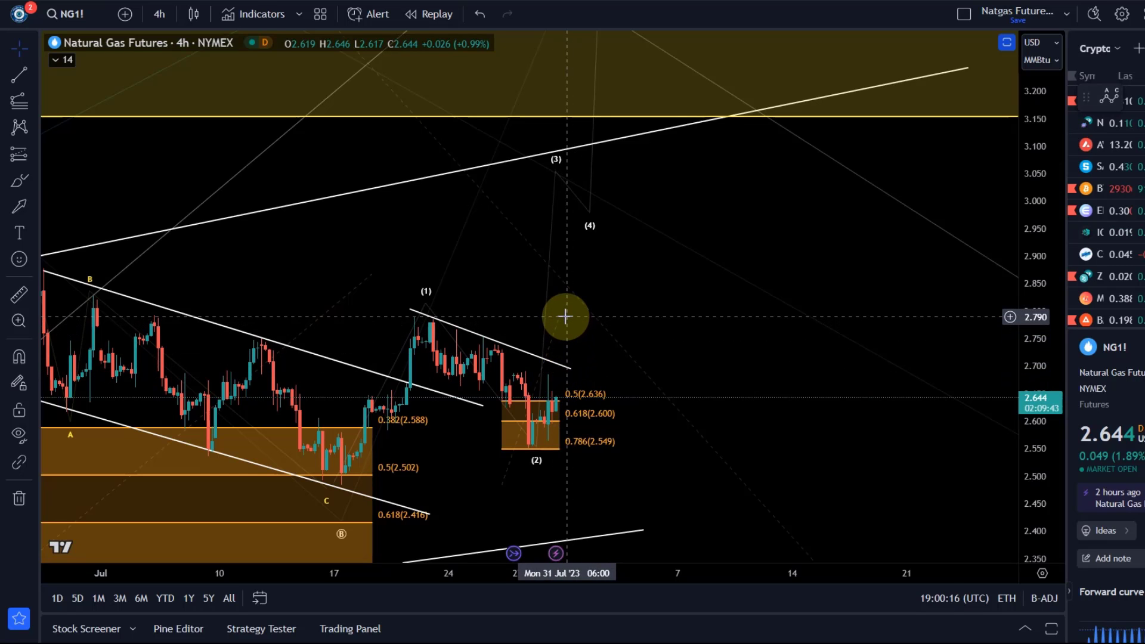
- Zoom out and compress the price scale to fit the February–September count and 3.154–3.910 zone
scroll(672, 263, down, 3)
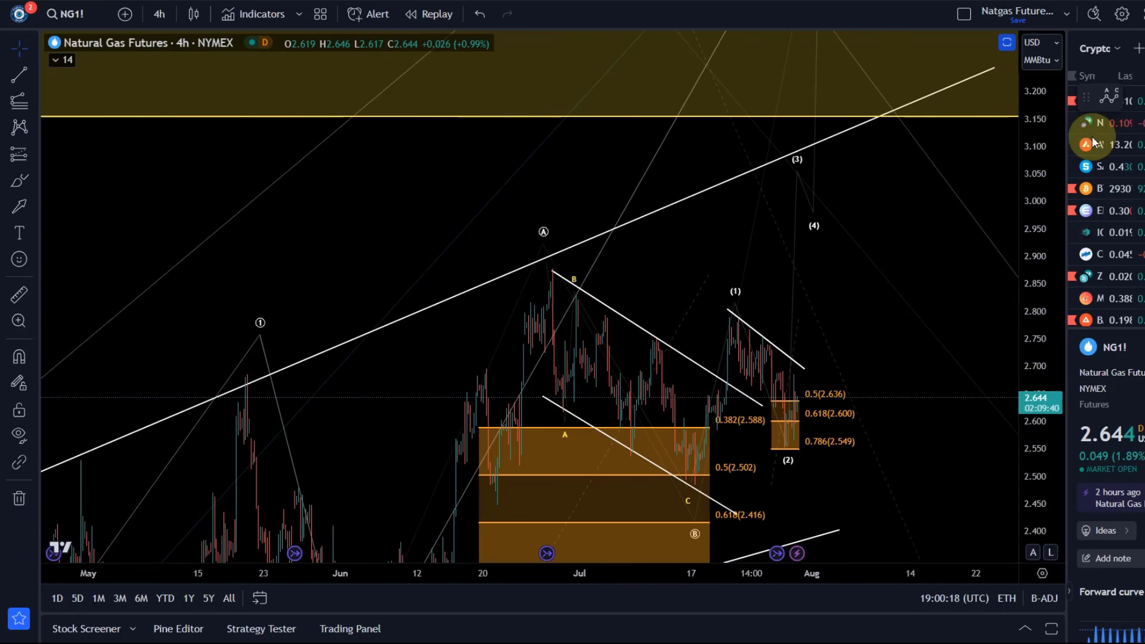
drag(1044, 141, 1042, 403)
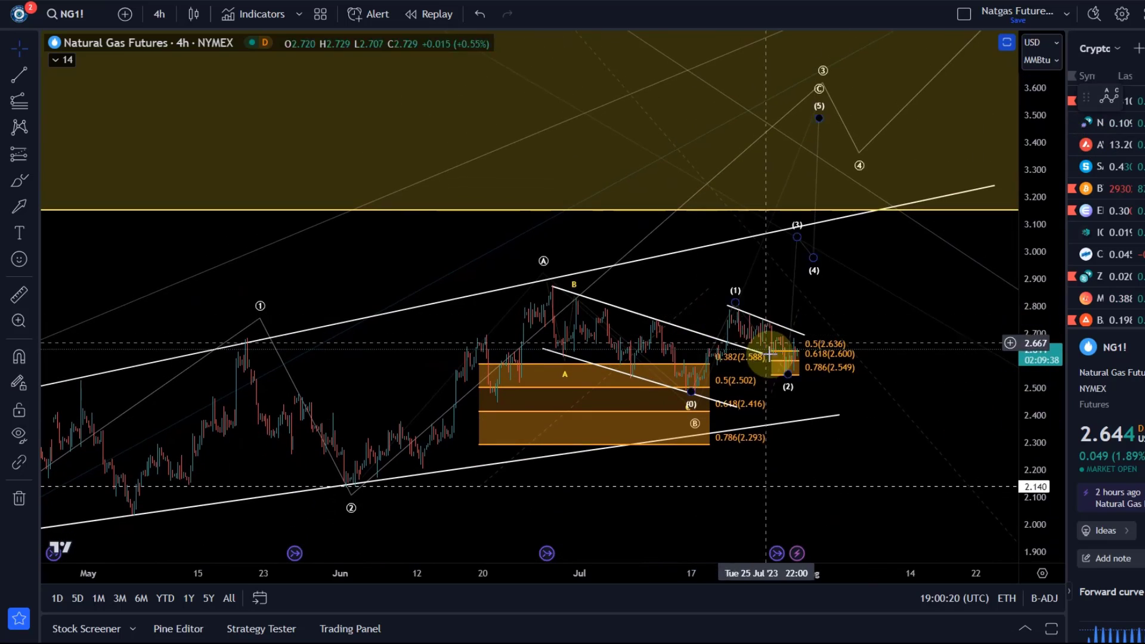
scroll(779, 453, down, 2)
drag(823, 414, 811, 350)
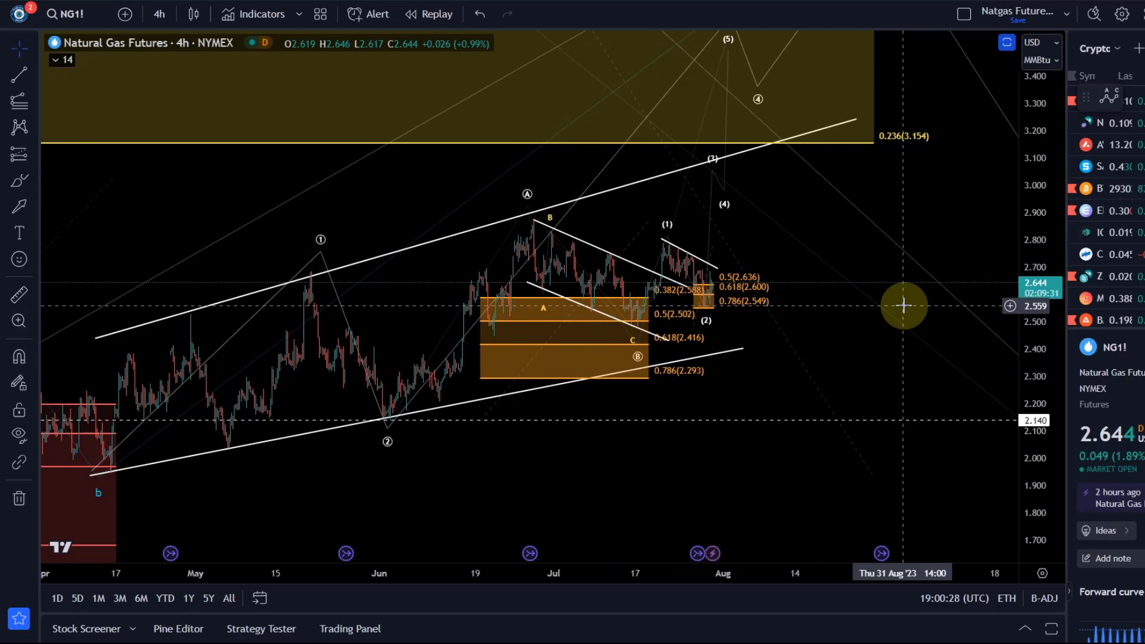
scroll(903, 306, down, 3)
drag(1043, 205, 1050, 358)
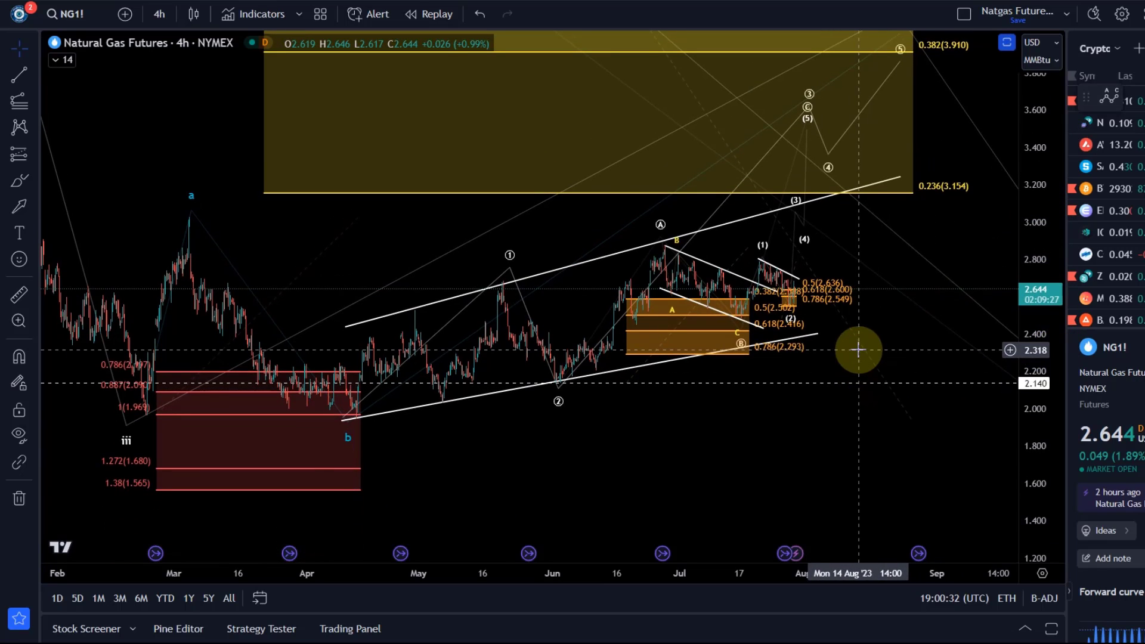